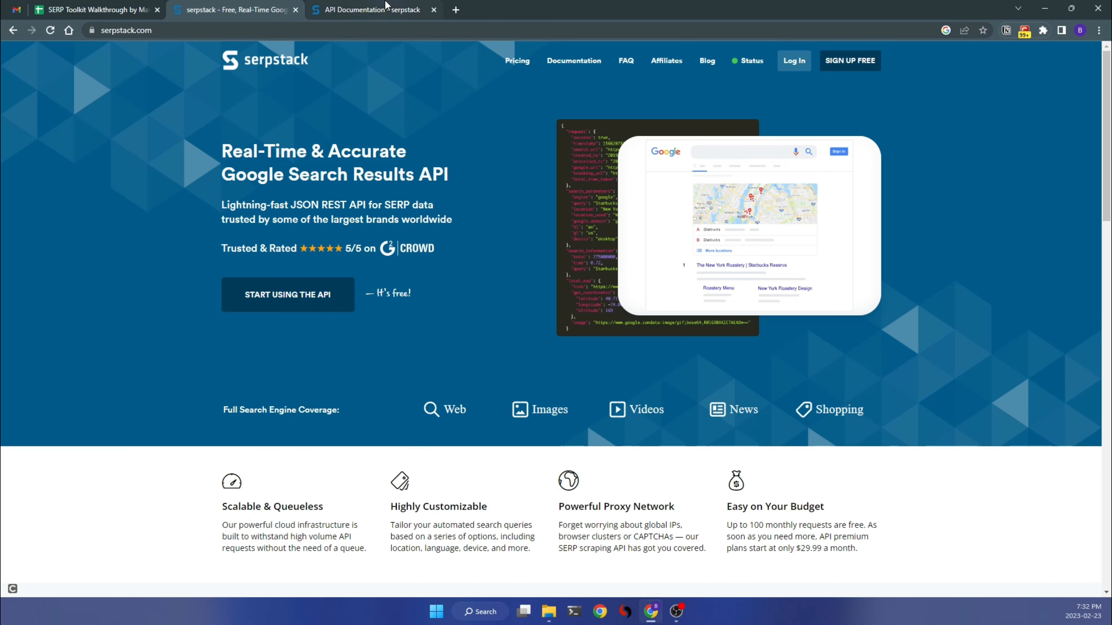
- Look over the serpstack home page and its API Documentation page, down to the API error codes
scroll(434, 312, down, 4)
scroll(436, 312, down, 9)
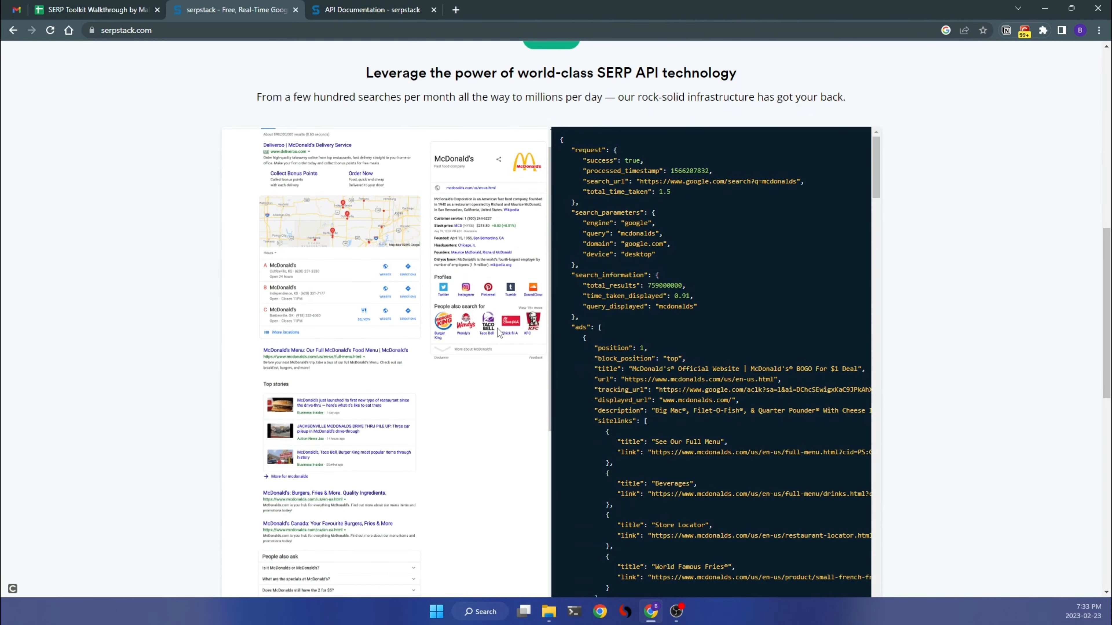
click(403, 6)
scroll(285, 175, up, 15)
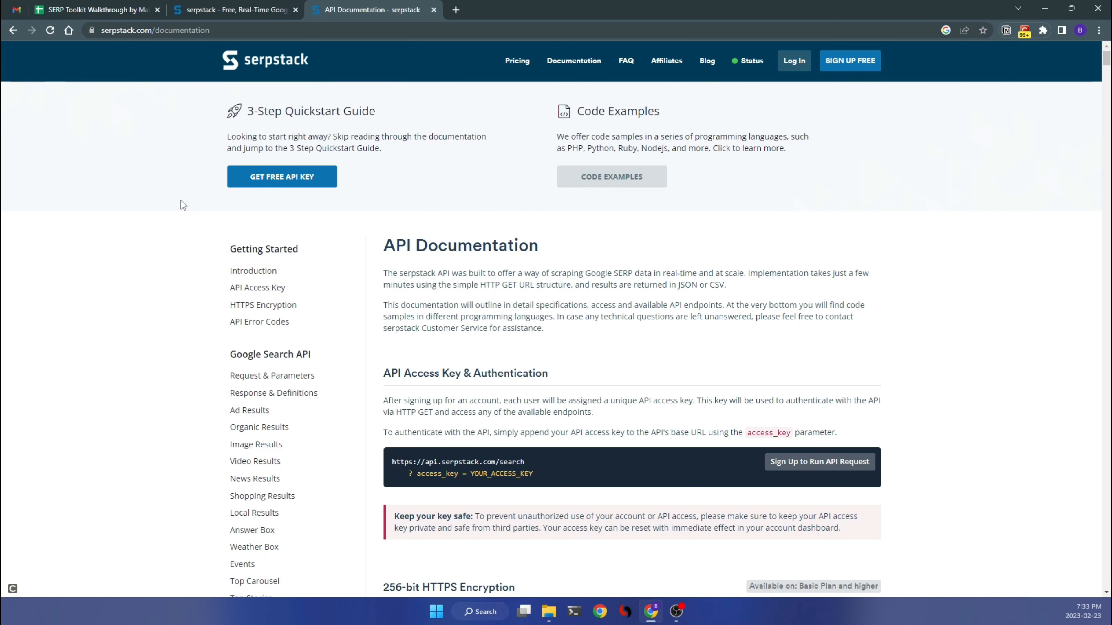
scroll(184, 204, down, 10)
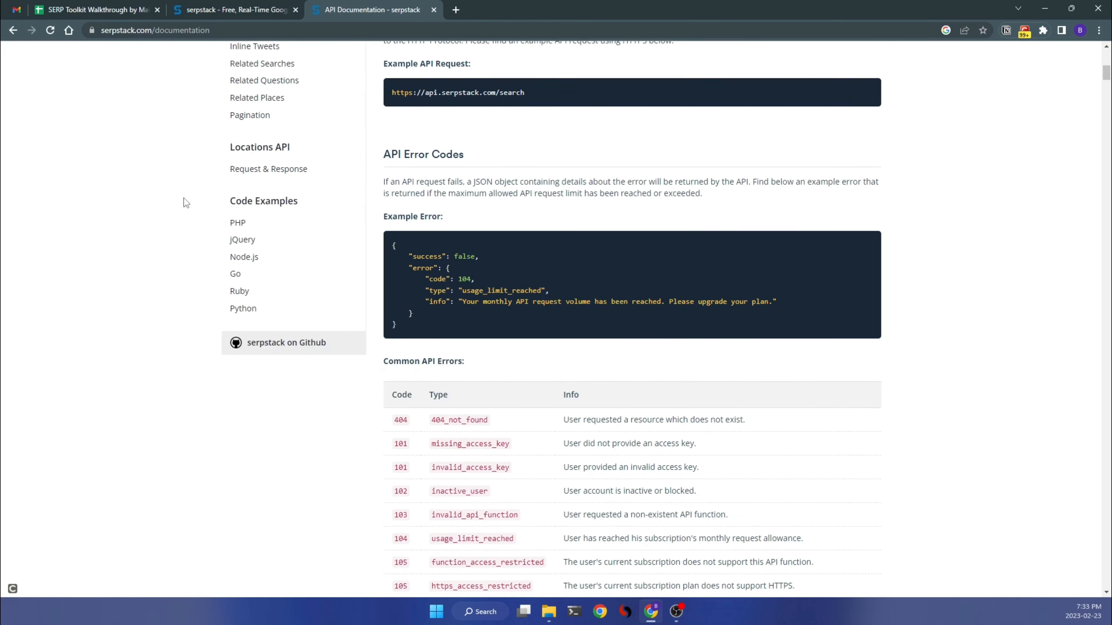
- Switch to the SERP Toolkit Walkthrough spreadsheet and collapse the add-on's Authentication section, leaving Request Body expanded
click(107, 5)
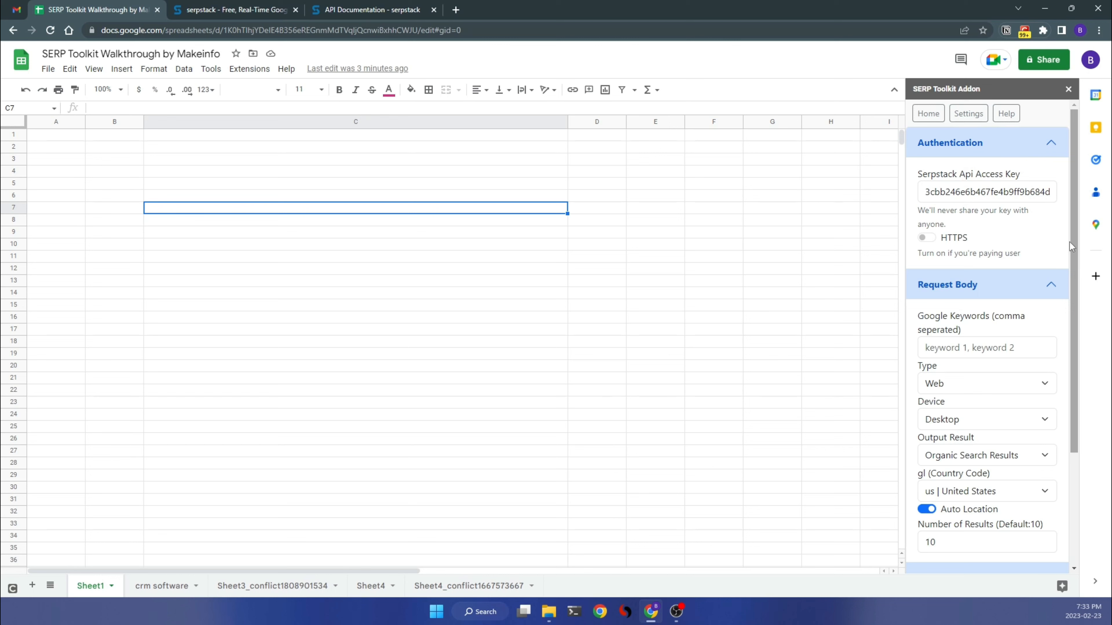
click(986, 142)
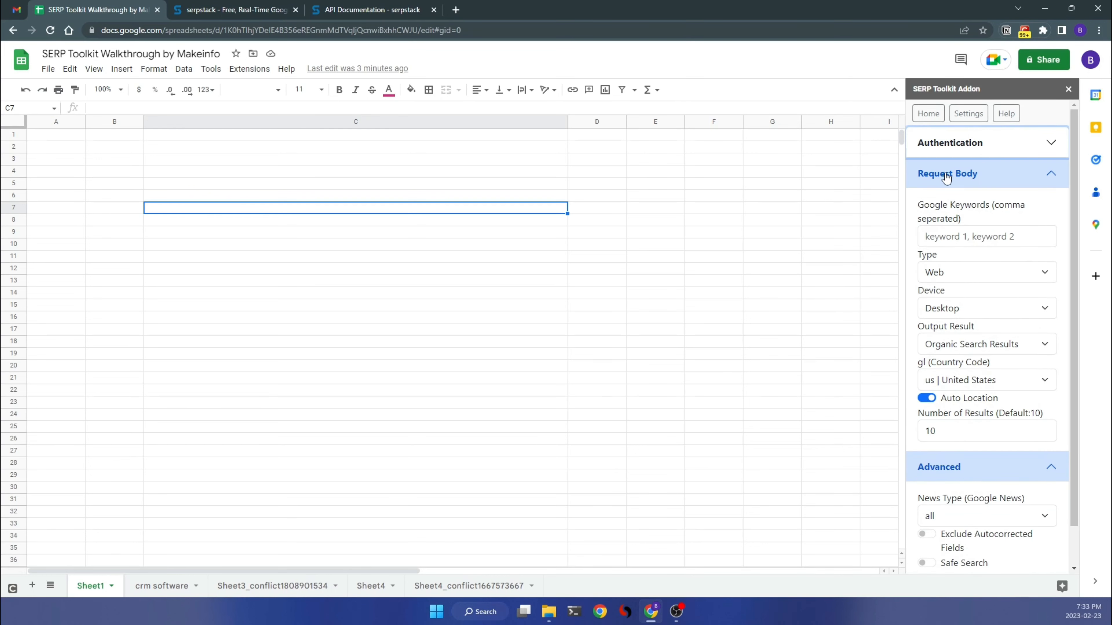
click(993, 180)
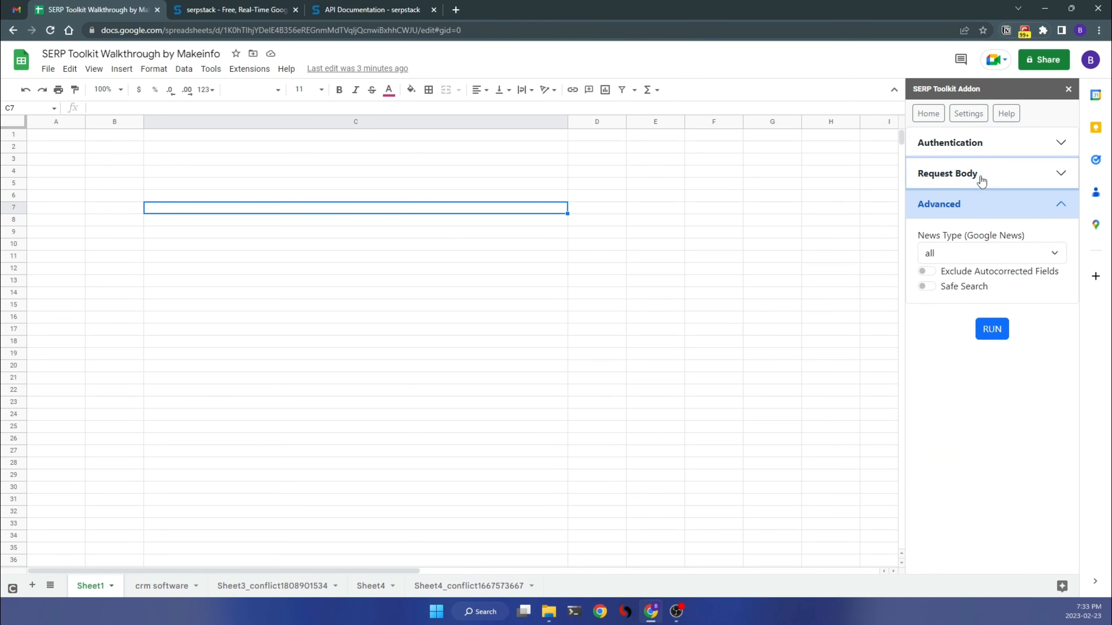
click(994, 181)
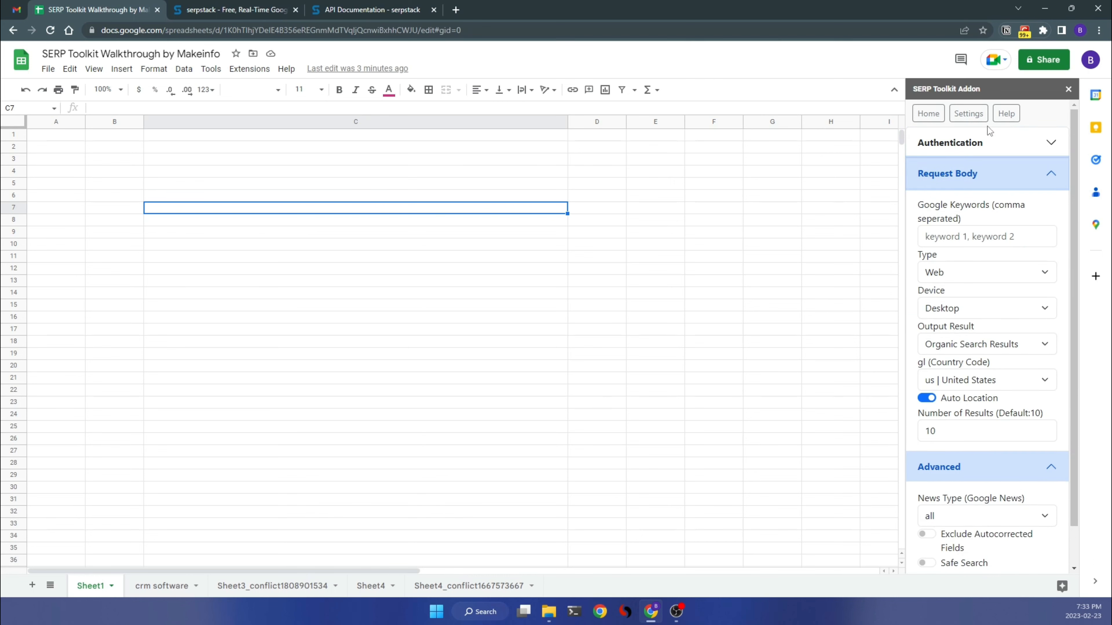
click(946, 143)
click(947, 147)
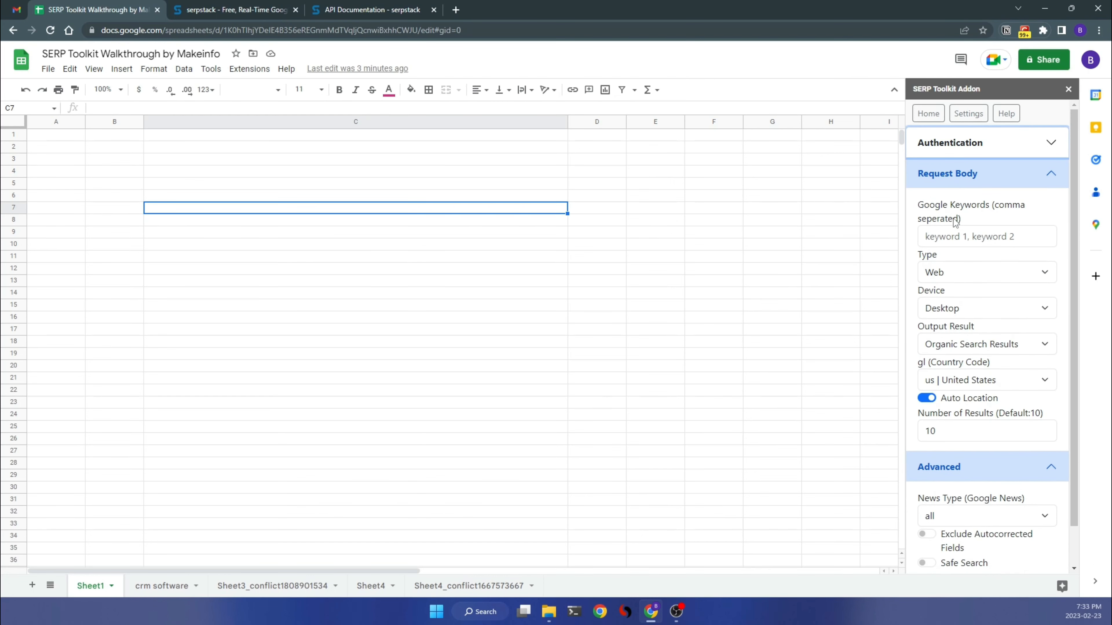
- Enter "digital tools, t shirts" as the Google keywords in the request body
click(933, 236)
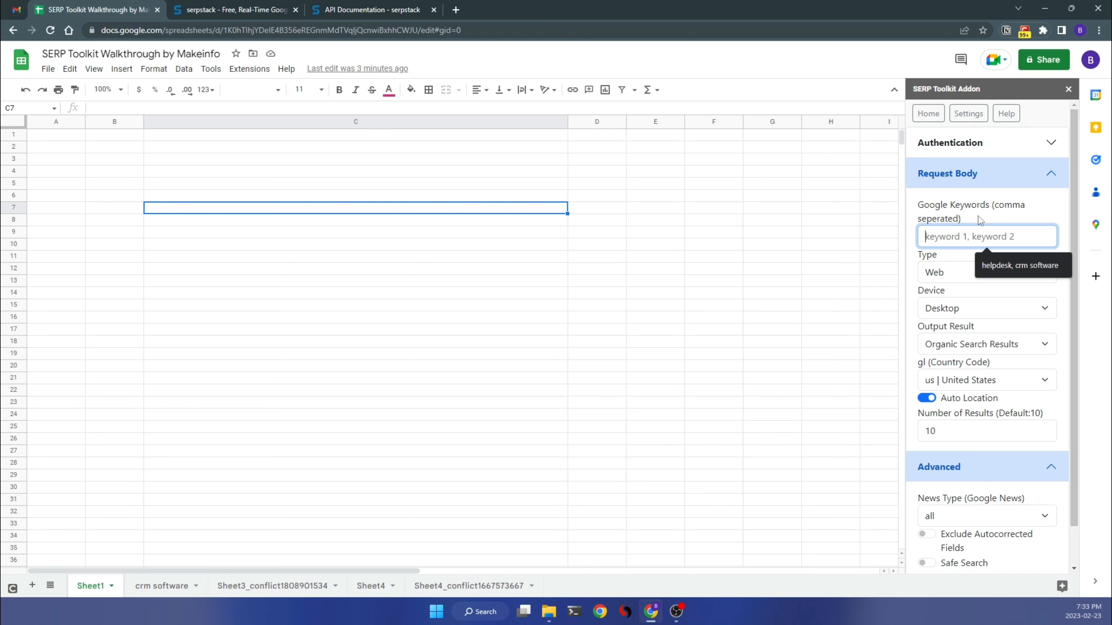
text(digital tools, t shirts)
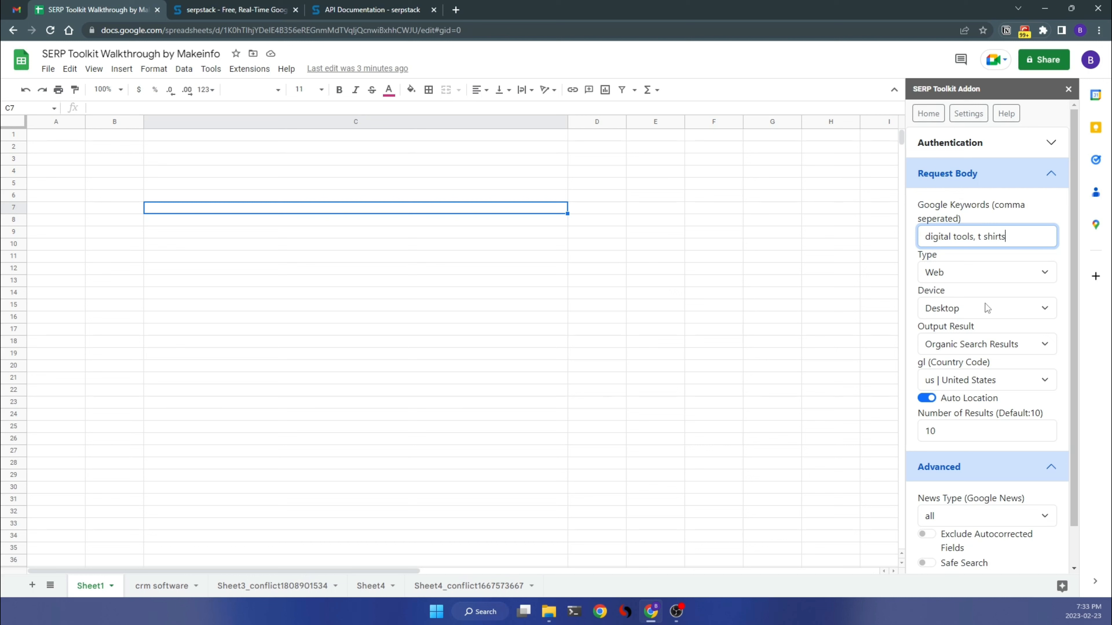
- Look through the available options for the request's Type, Device and Output Result
click(953, 275)
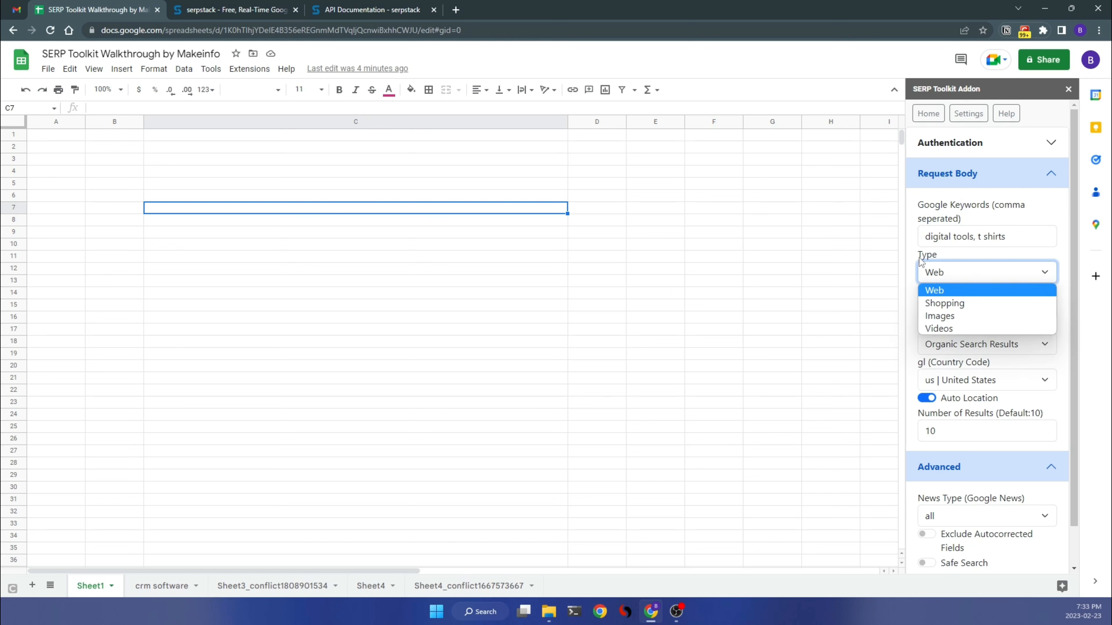
click(905, 284)
click(940, 315)
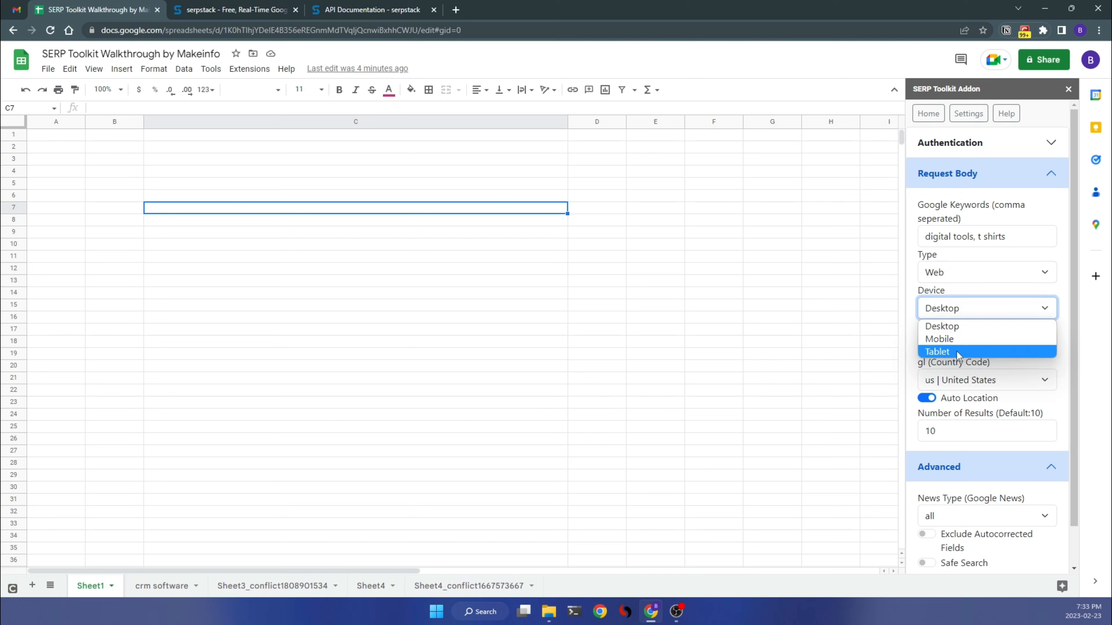
click(967, 308)
click(967, 346)
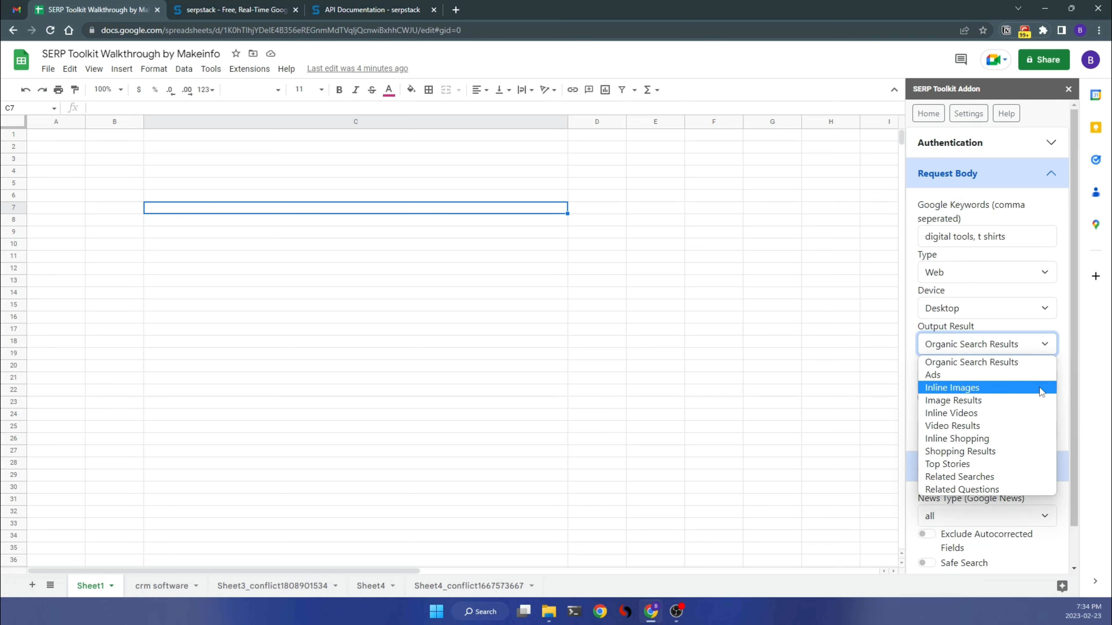
click(1012, 347)
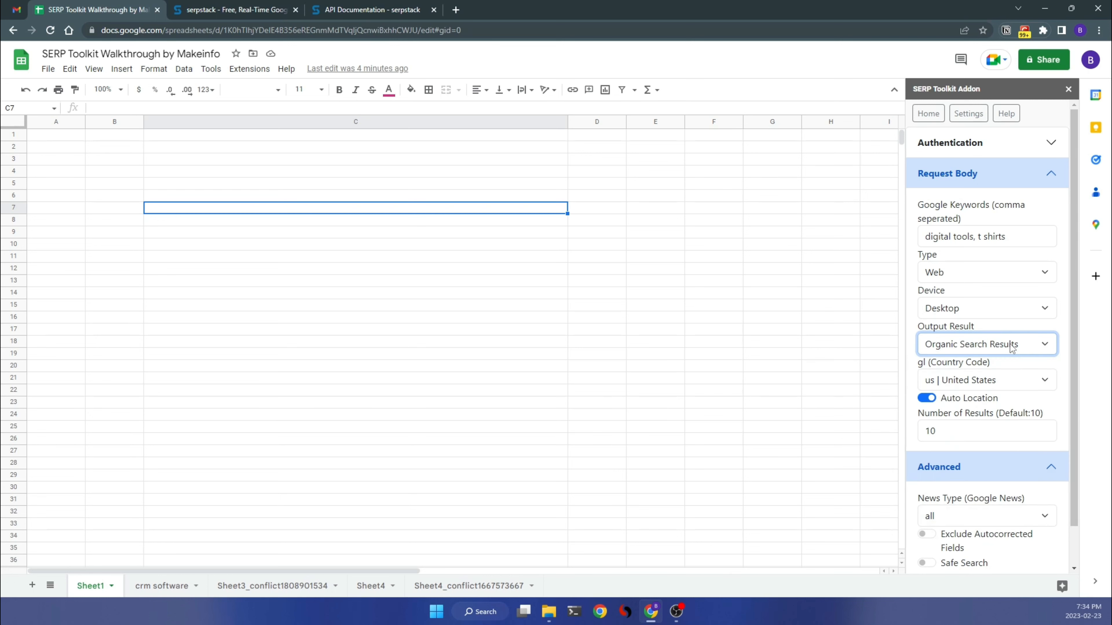
- Set the request's gl country code to ca | Canada
click(1004, 381)
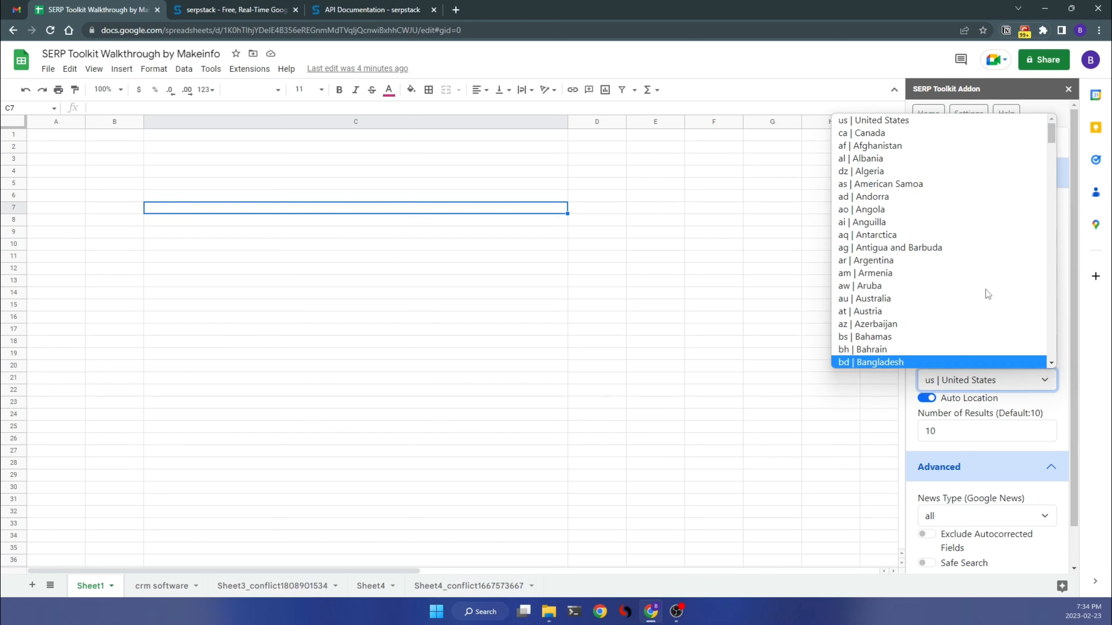
click(899, 135)
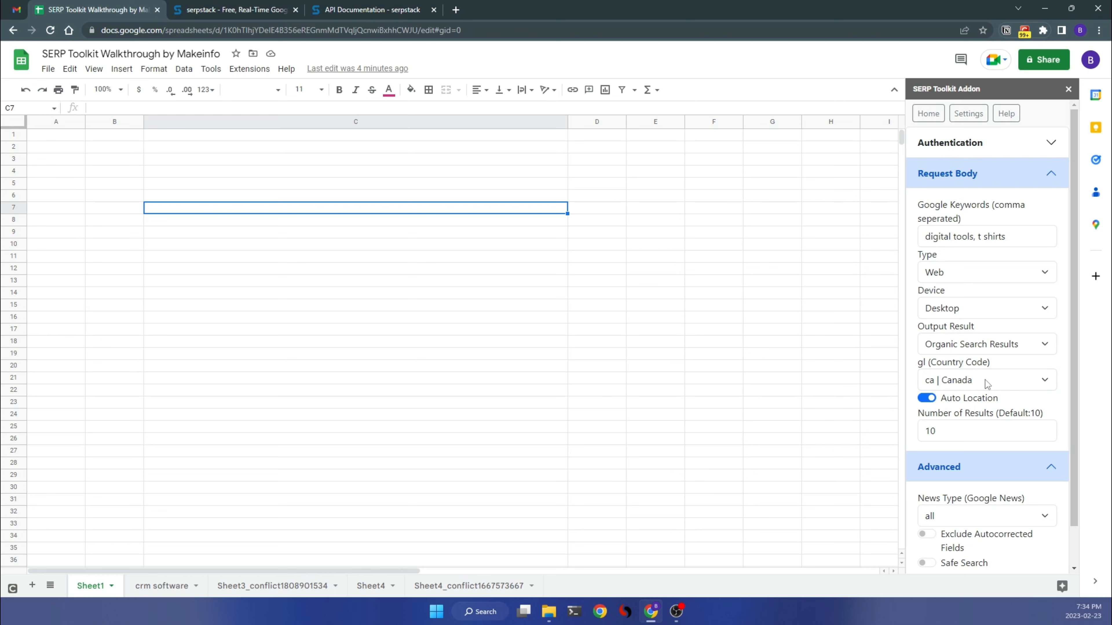
double_click(960, 433)
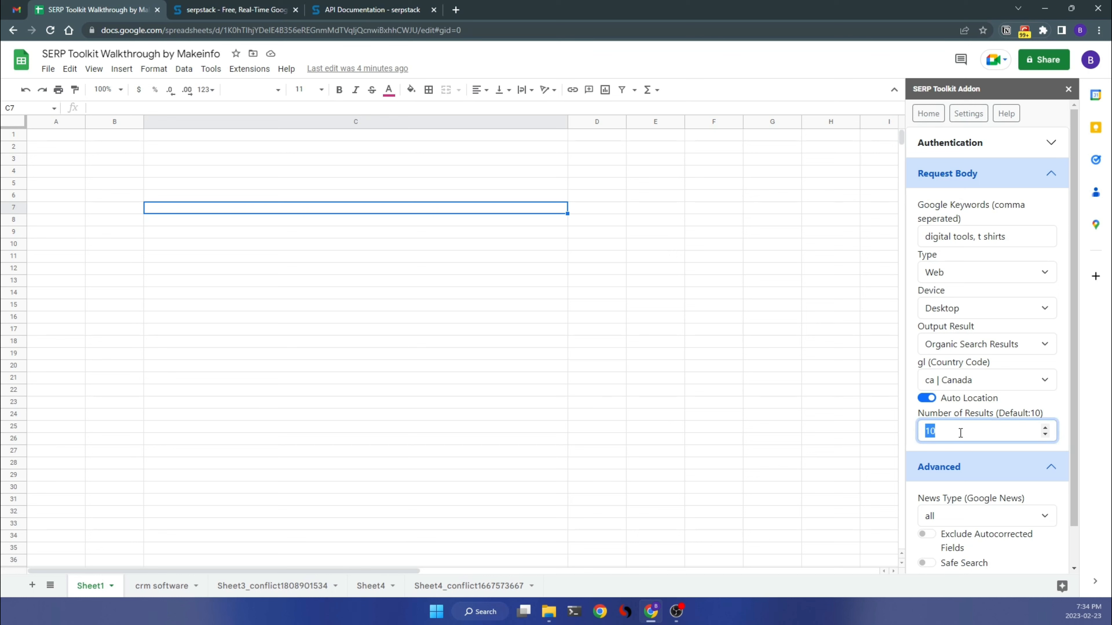
- Examine the add-on's Advanced settings, including the News Type options, and look over the request form
scroll(959, 437, down, 1)
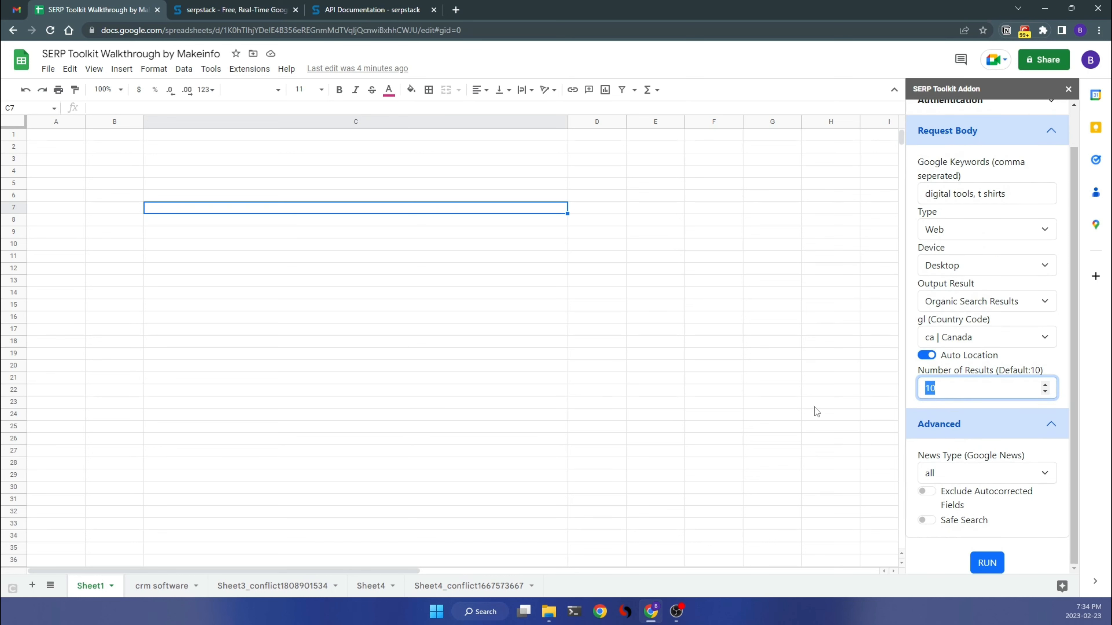
click(988, 472)
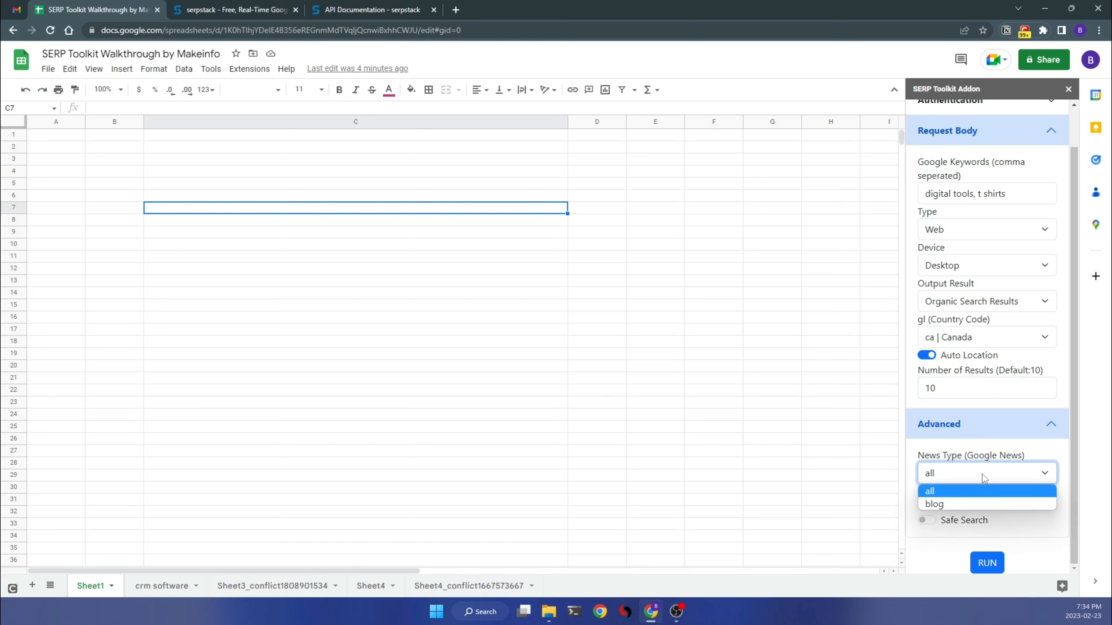
click(922, 457)
double_click(927, 455)
click(945, 479)
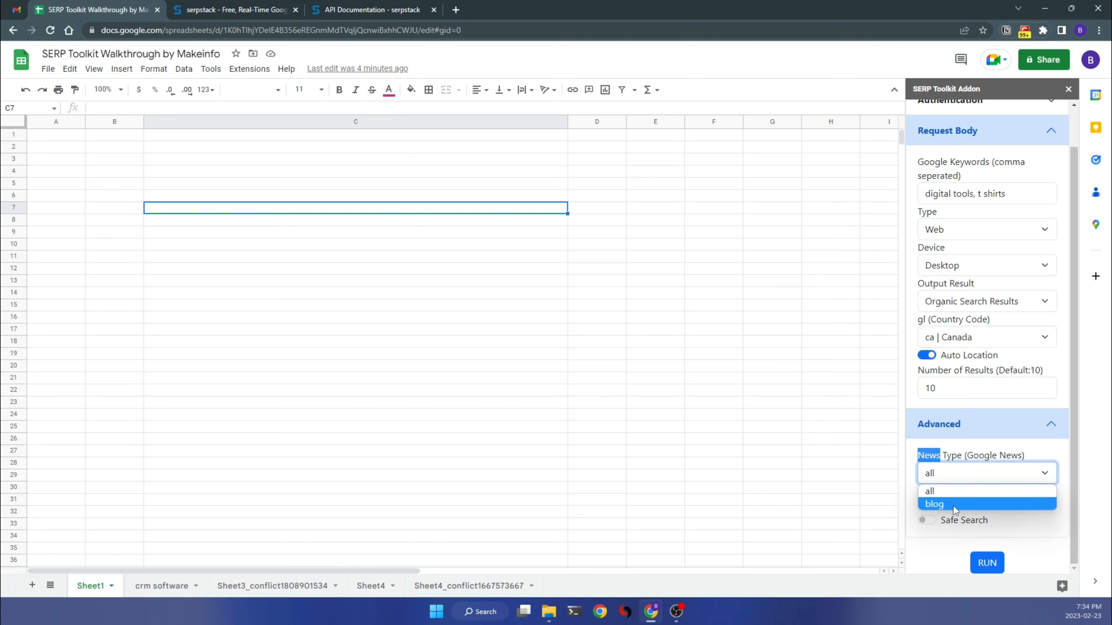
click(972, 440)
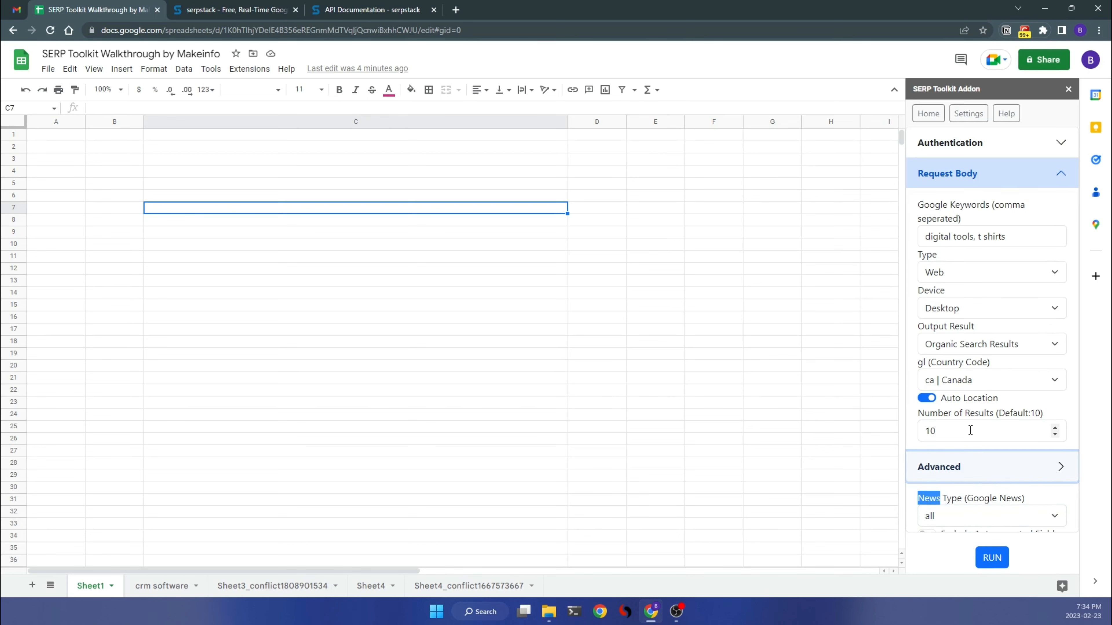
click(974, 463)
scroll(975, 503, down, 1)
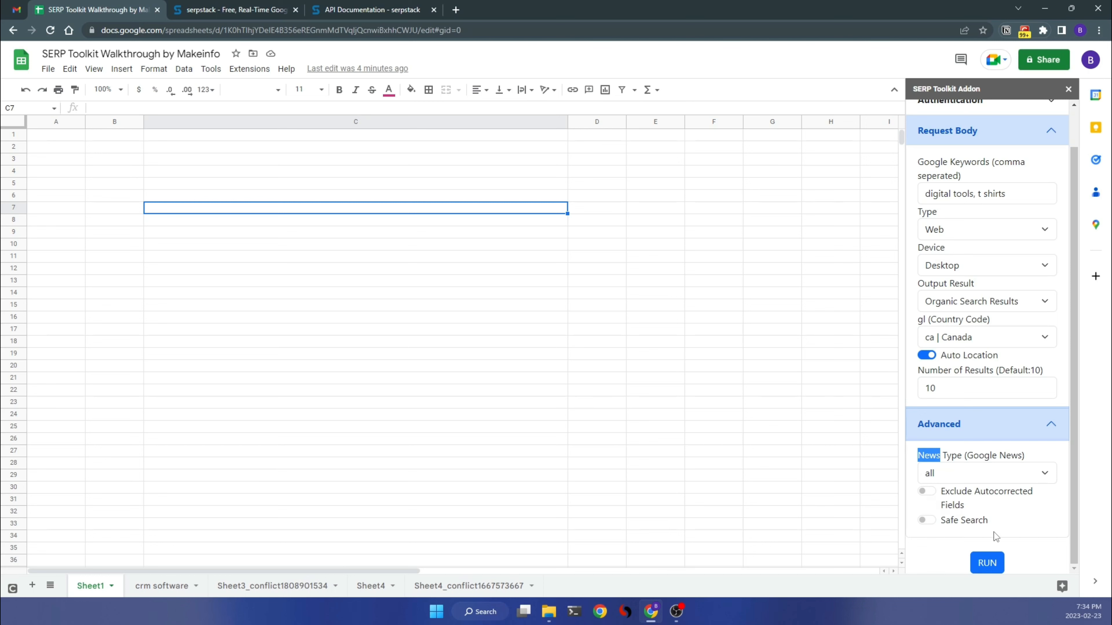
click(915, 400)
scroll(914, 400, up, 2)
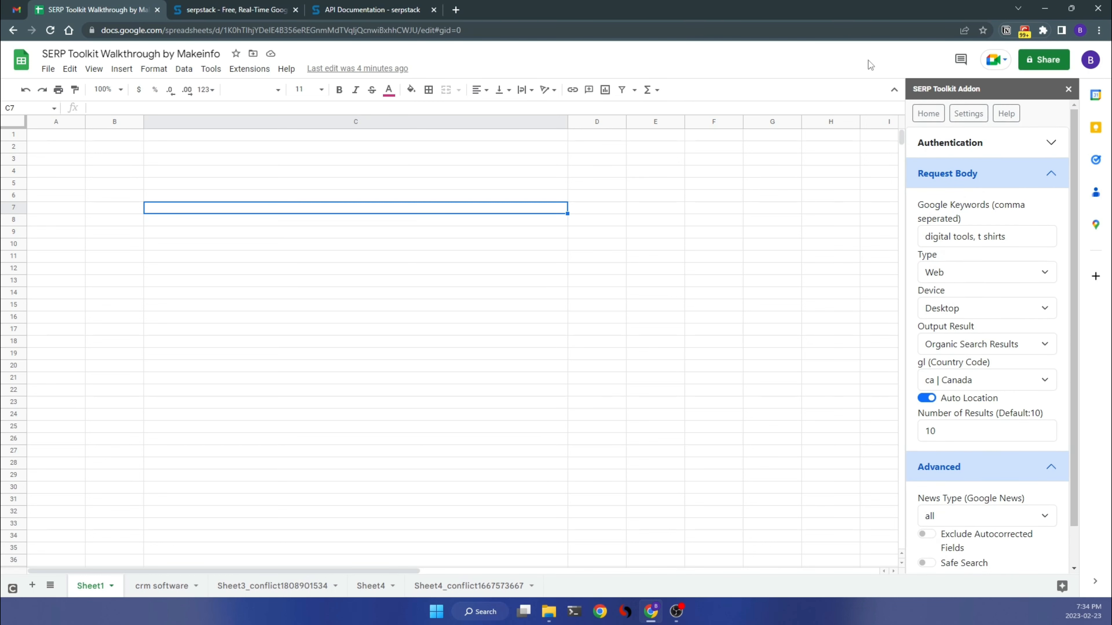
scroll(996, 256, down, 1)
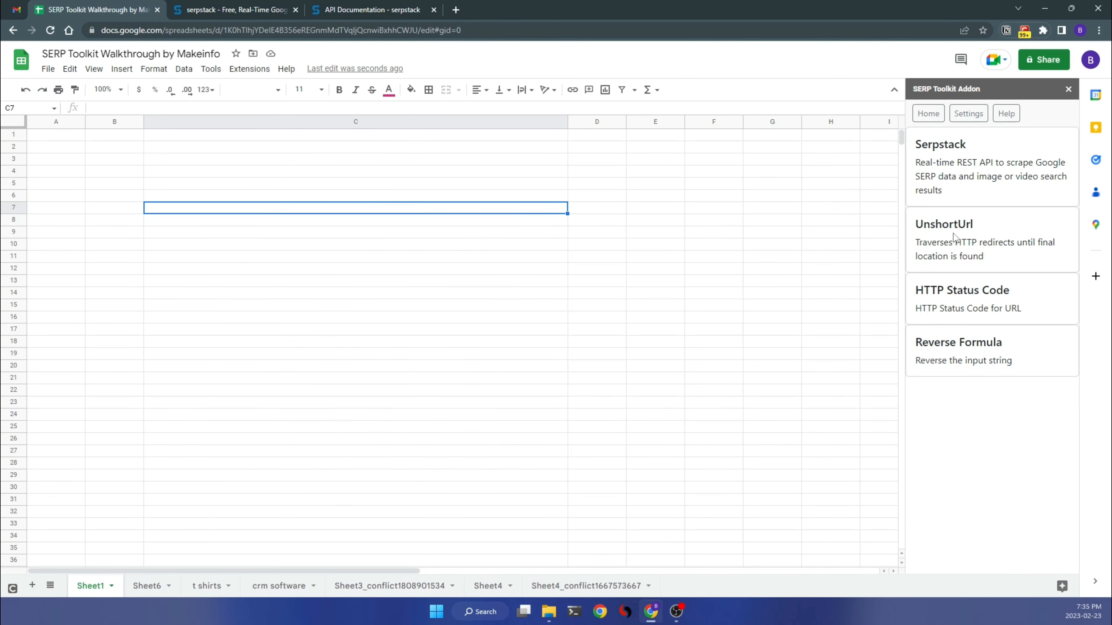
- Open the UnshortUrl tool's instructions and read which URL-shortening services it supports
click(954, 237)
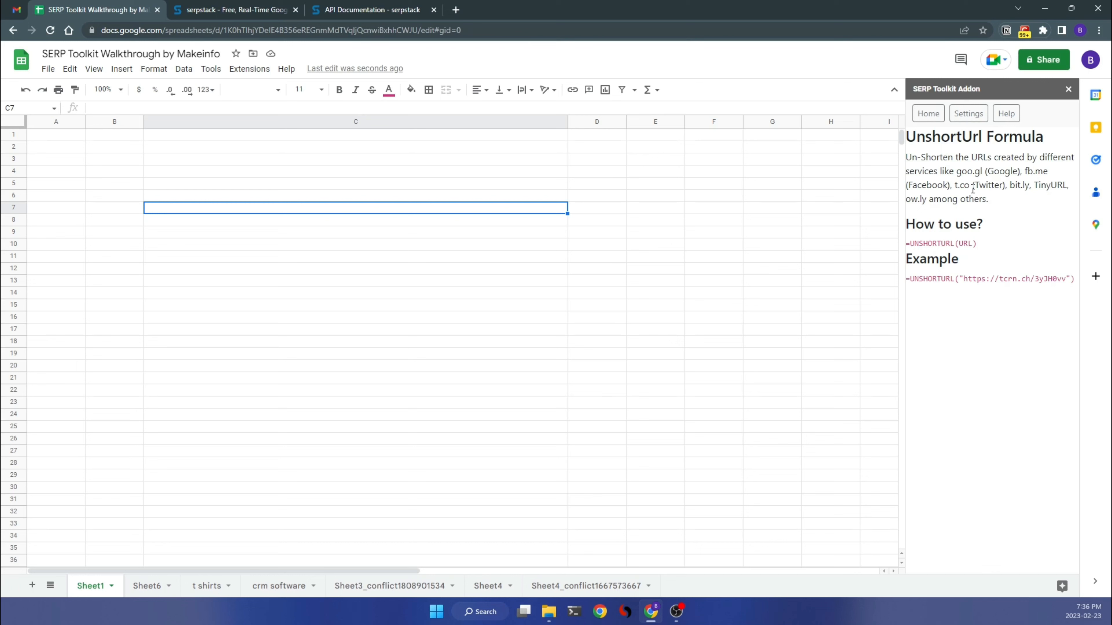
drag(1013, 186, 1022, 185)
drag(909, 200, 921, 200)
click(947, 204)
drag(909, 281, 1067, 289)
click(924, 279)
drag(906, 279, 931, 276)
drag(1076, 278, 910, 279)
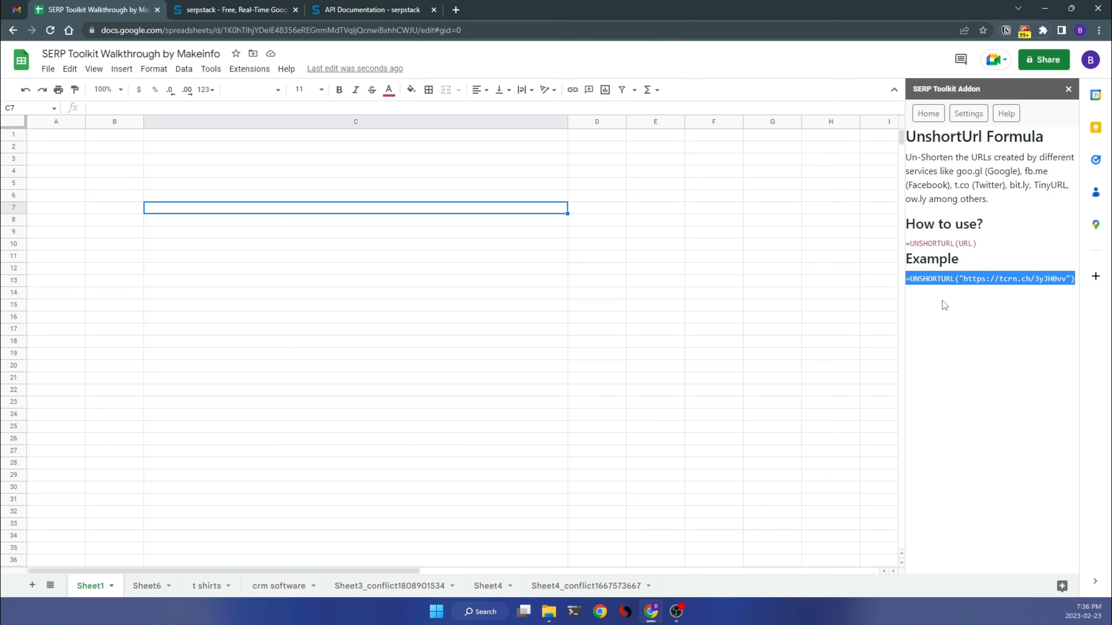
click(195, 186)
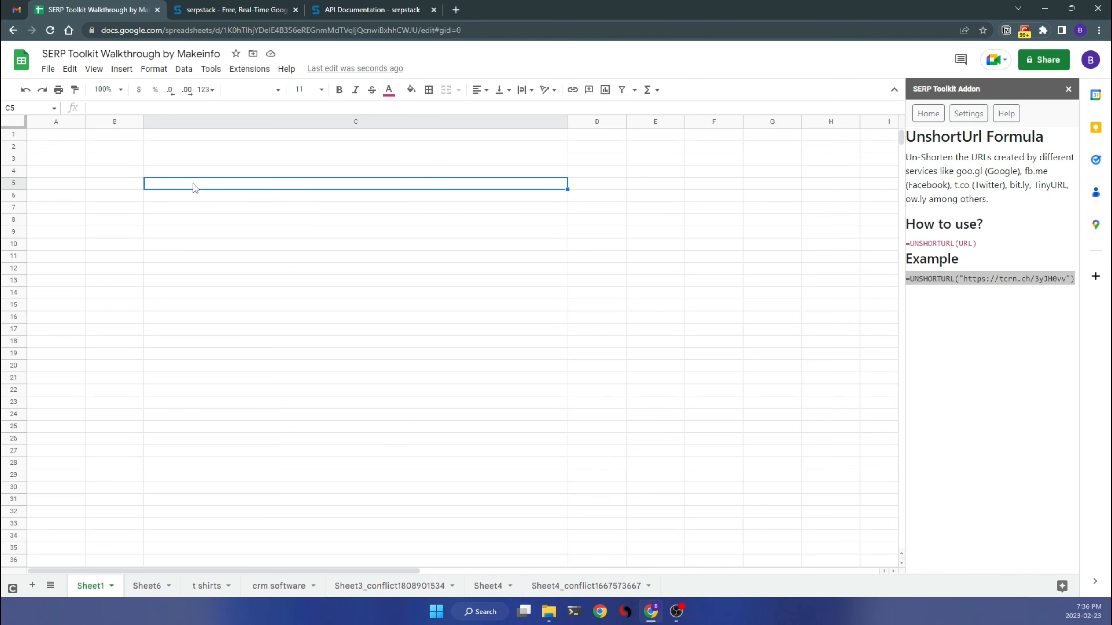
text(=UNSHORTURL("https://tcrn.ch/3yJH0vv"))
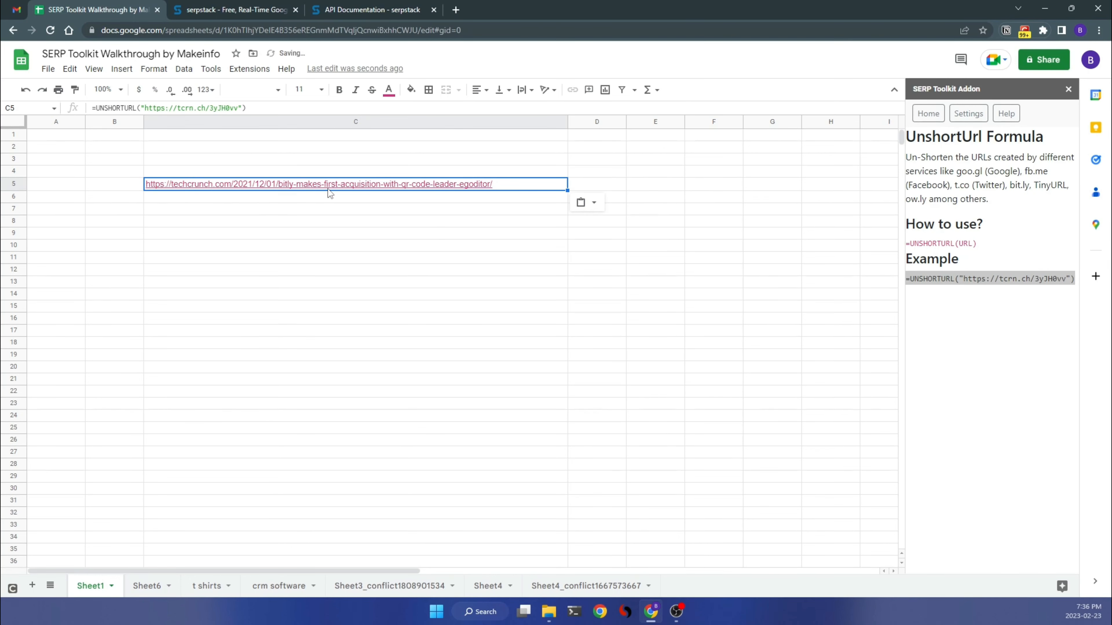
click(284, 233)
- Open the HTTP Status Code formula's instructions from the add-on's home list and examine the example
click(928, 113)
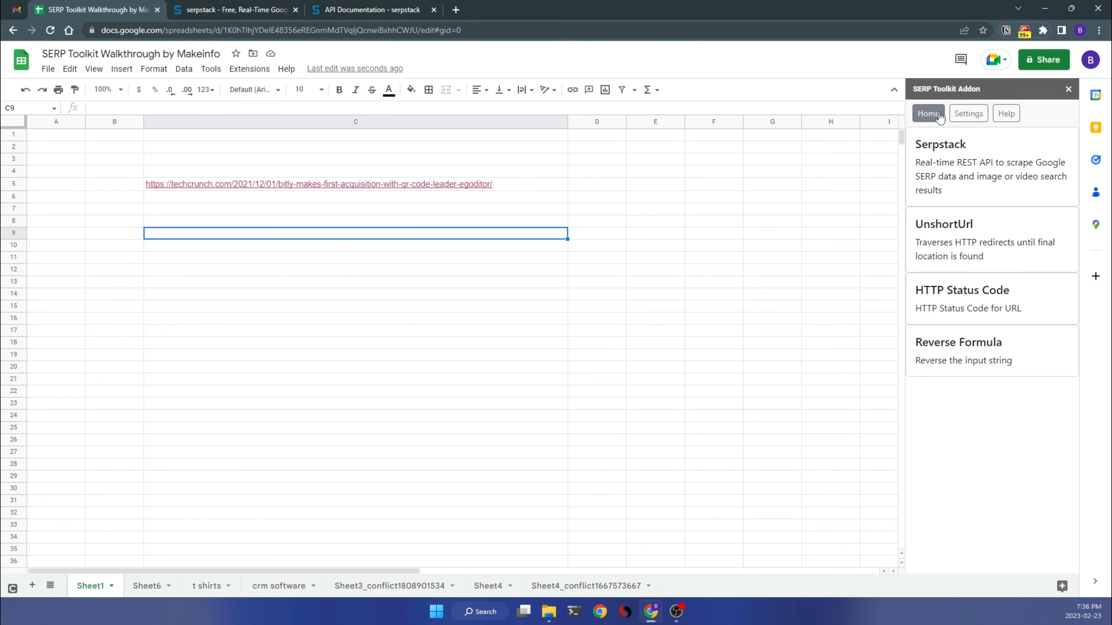
click(994, 299)
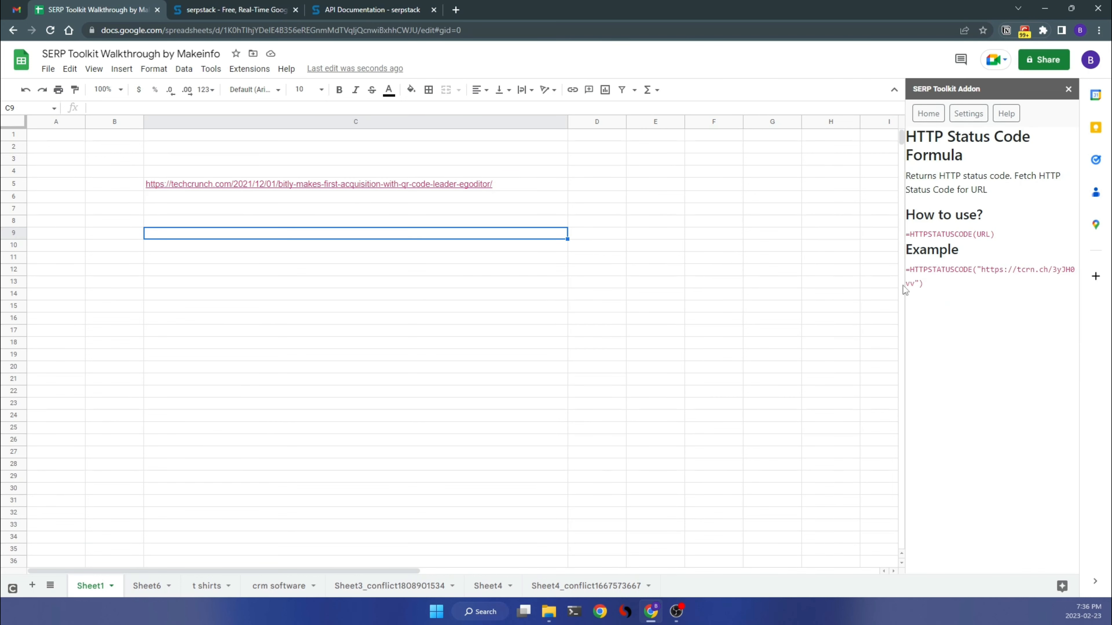
drag(908, 272, 953, 271)
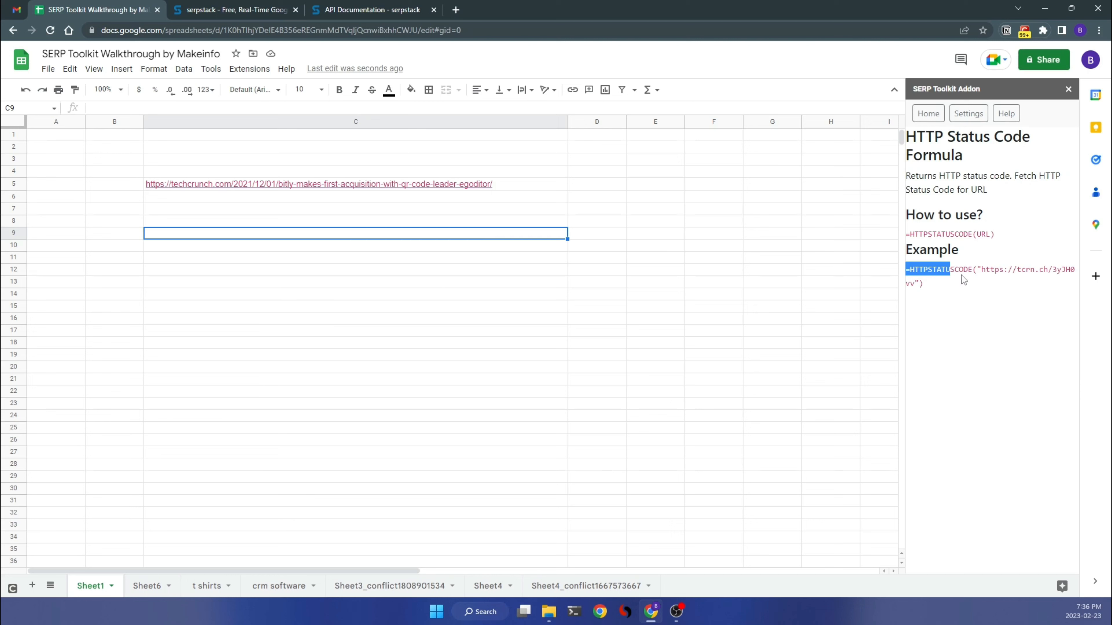
- Enter the formula =HTTPSTATUSCODE(C5) in cell C7 to fetch the status code of the unshortened URL
click(169, 210)
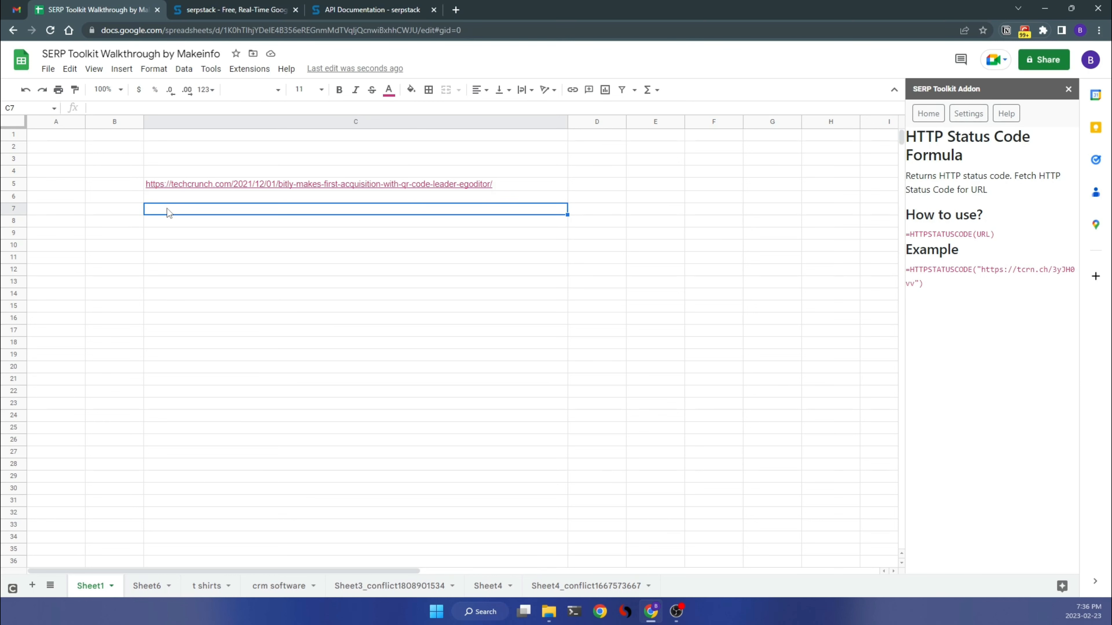
text(=HTTPSTATUSCODE()
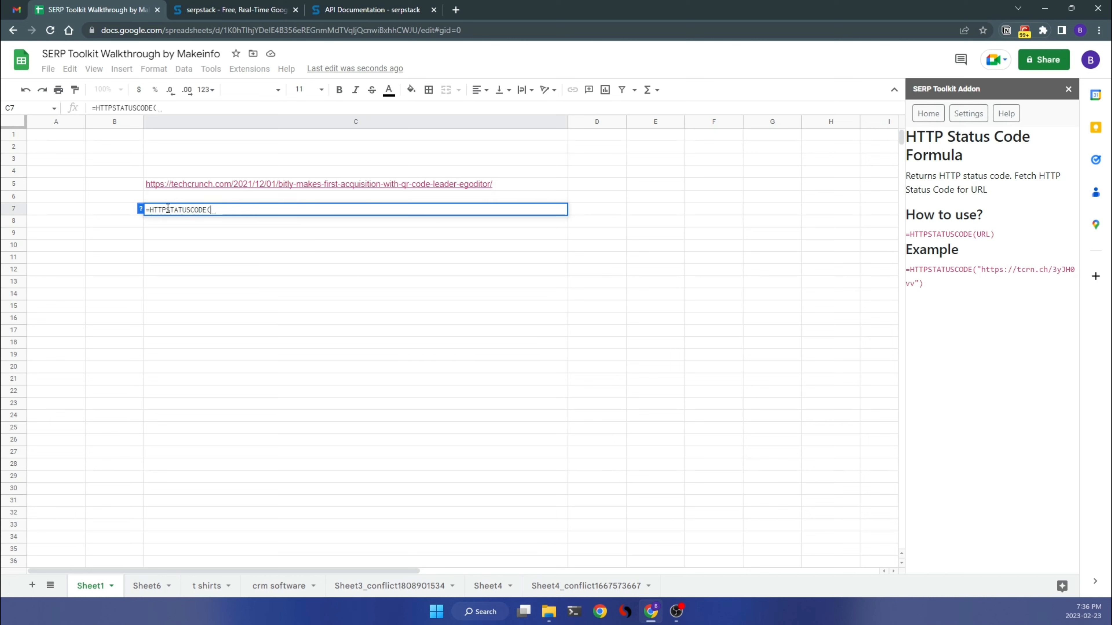
text(c)
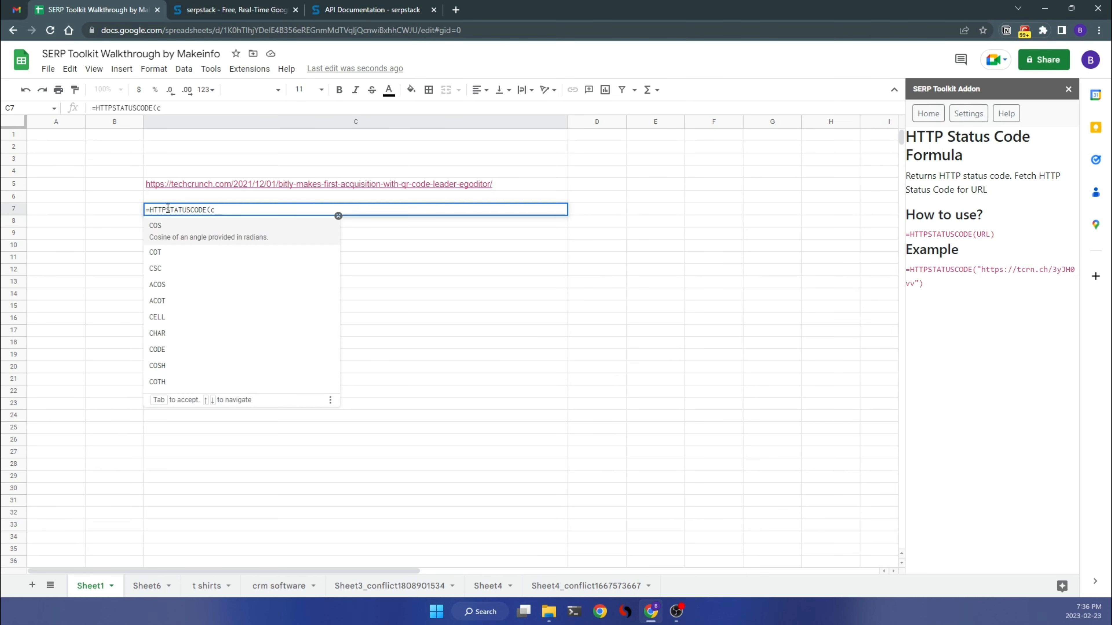
text(5))
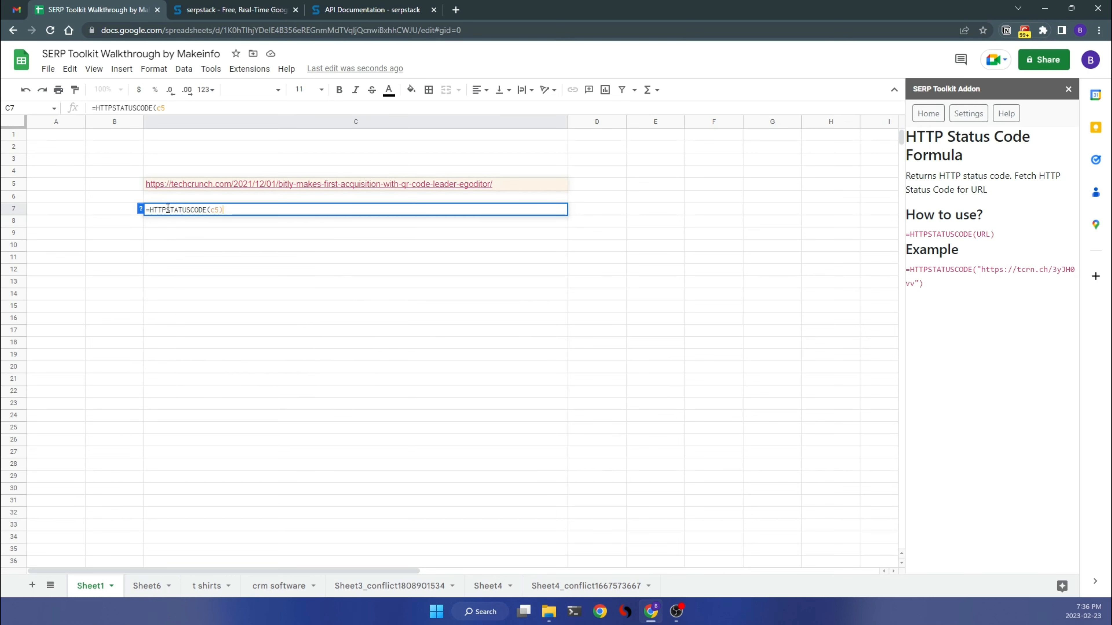
key(Return)
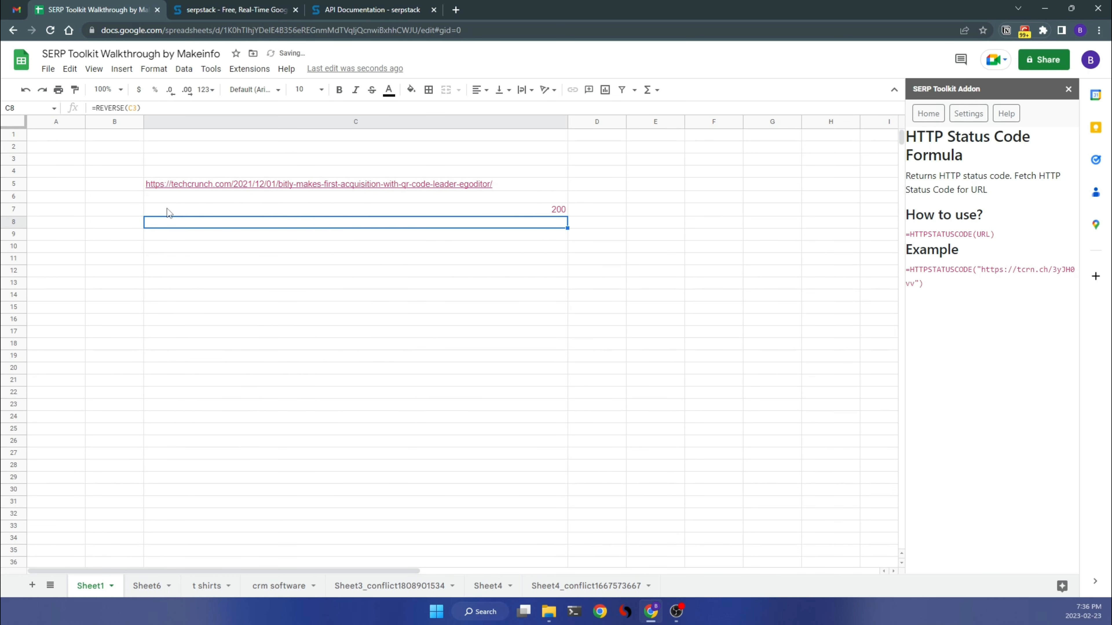
click(520, 213)
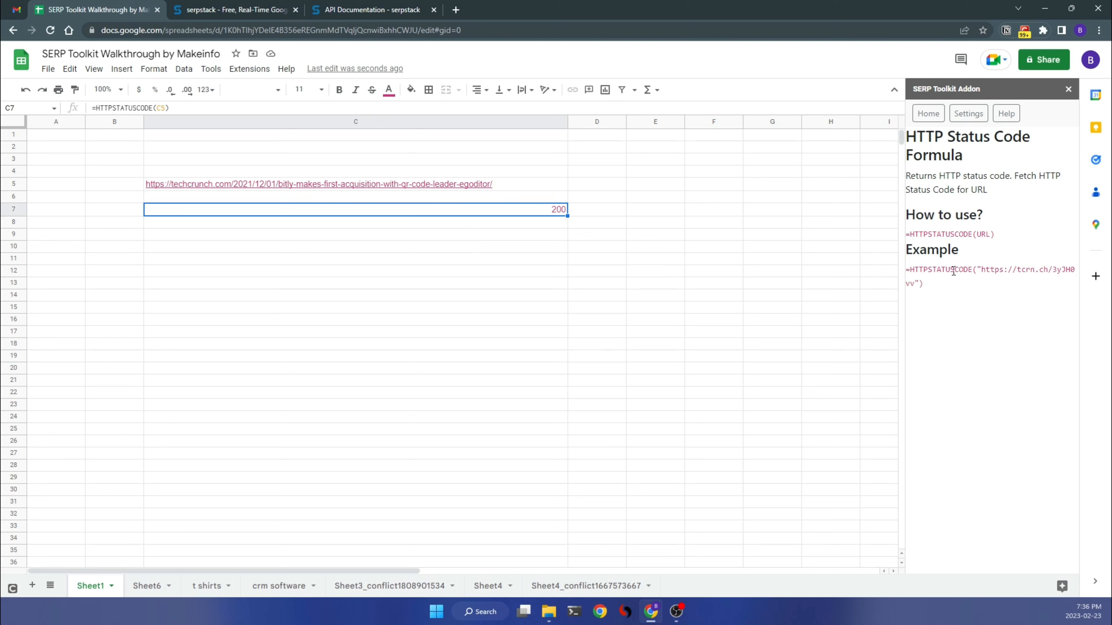
click(928, 113)
click(998, 263)
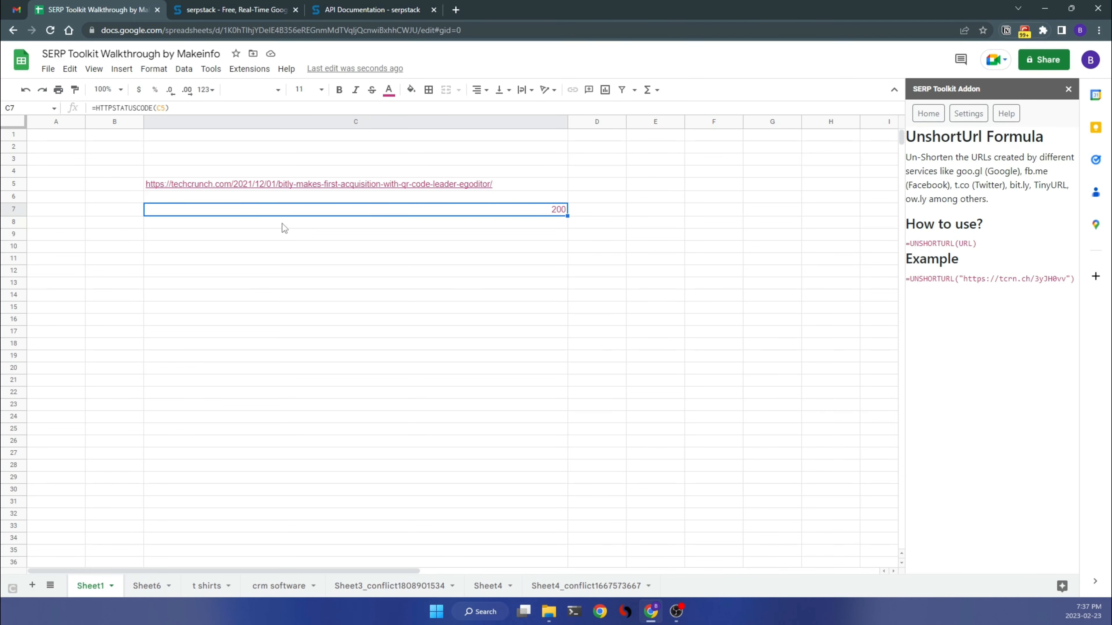
click(289, 230)
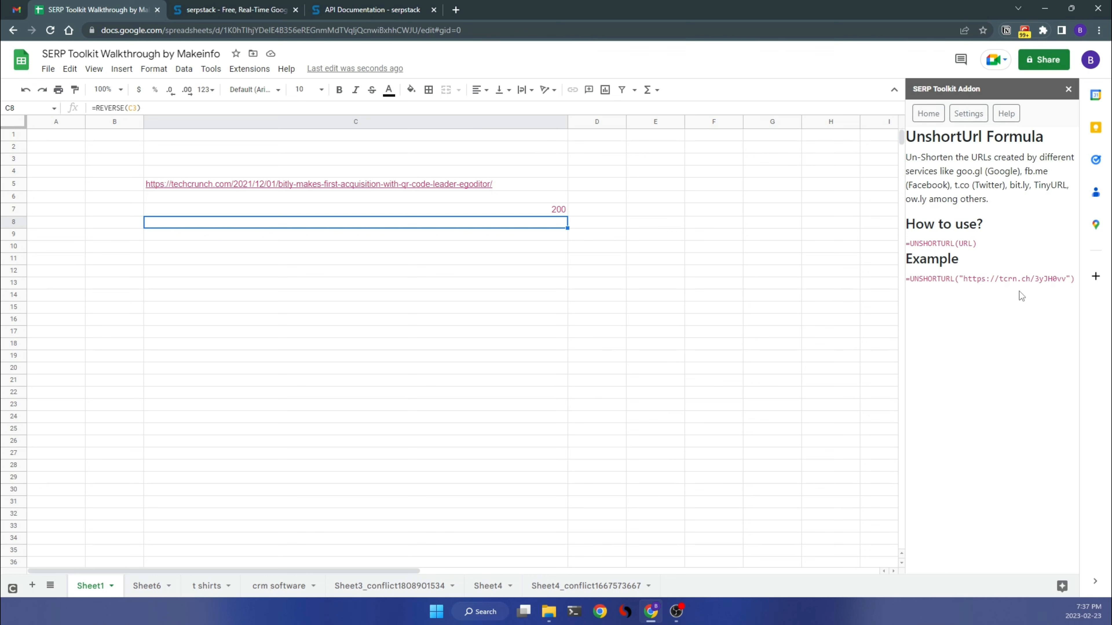
drag(964, 279, 1068, 279)
key(ctrl+c)
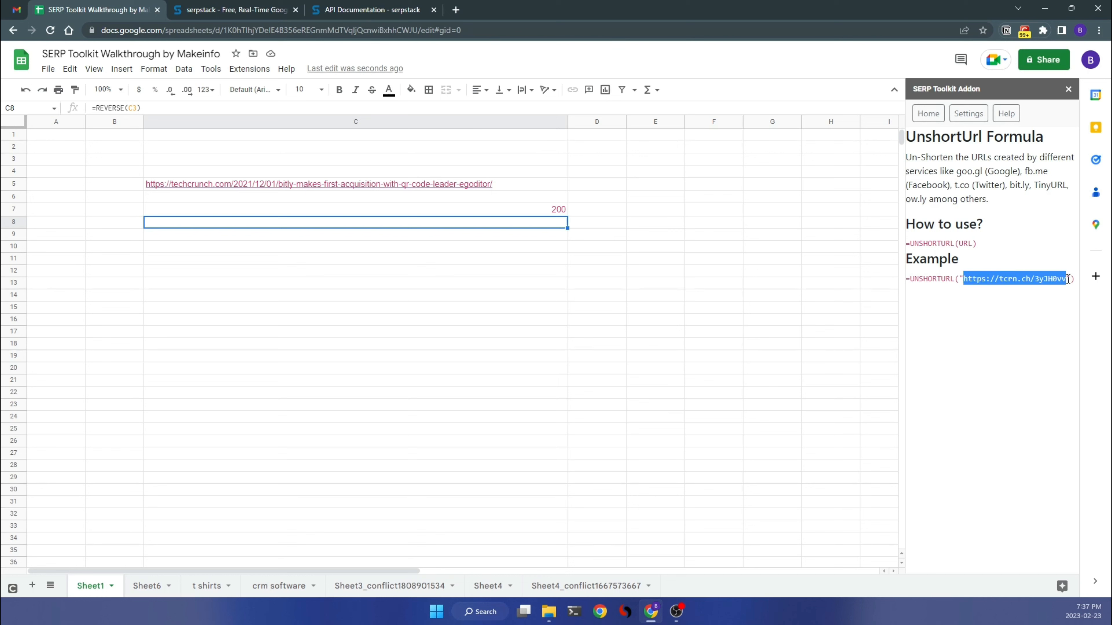
click(203, 228)
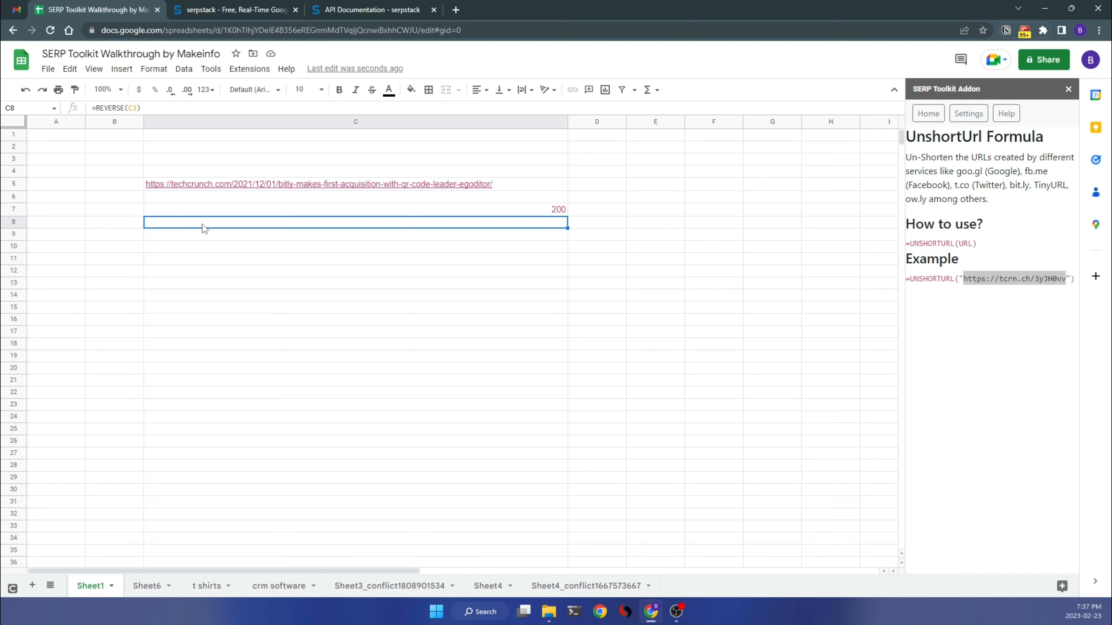
text(=HT)
key(Tab)
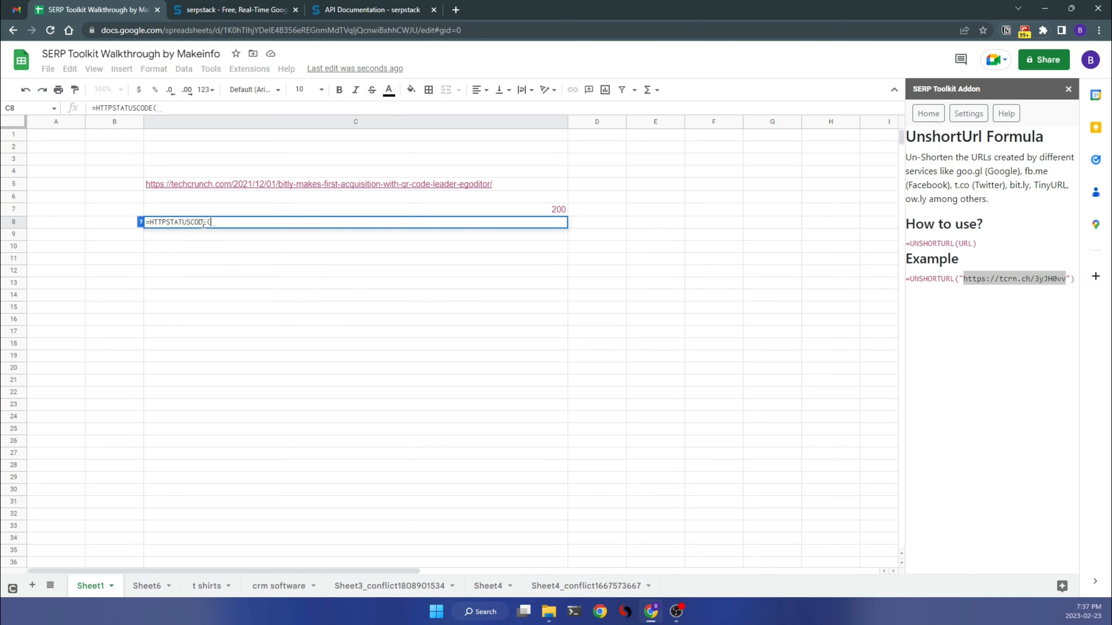
text(")
key(ctrl+v)
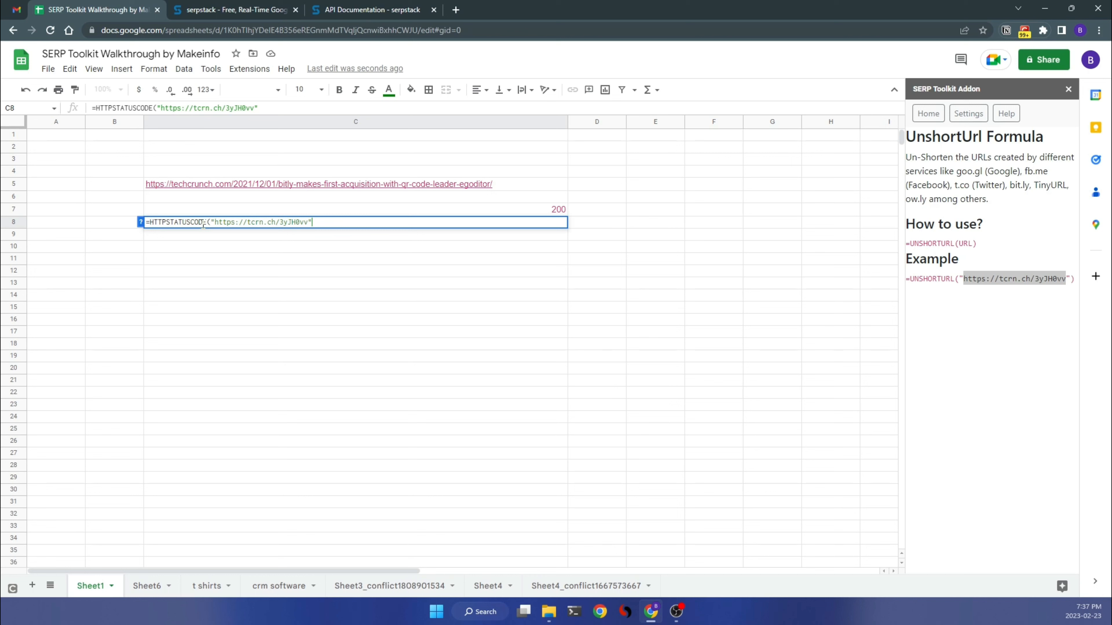
key(Return)
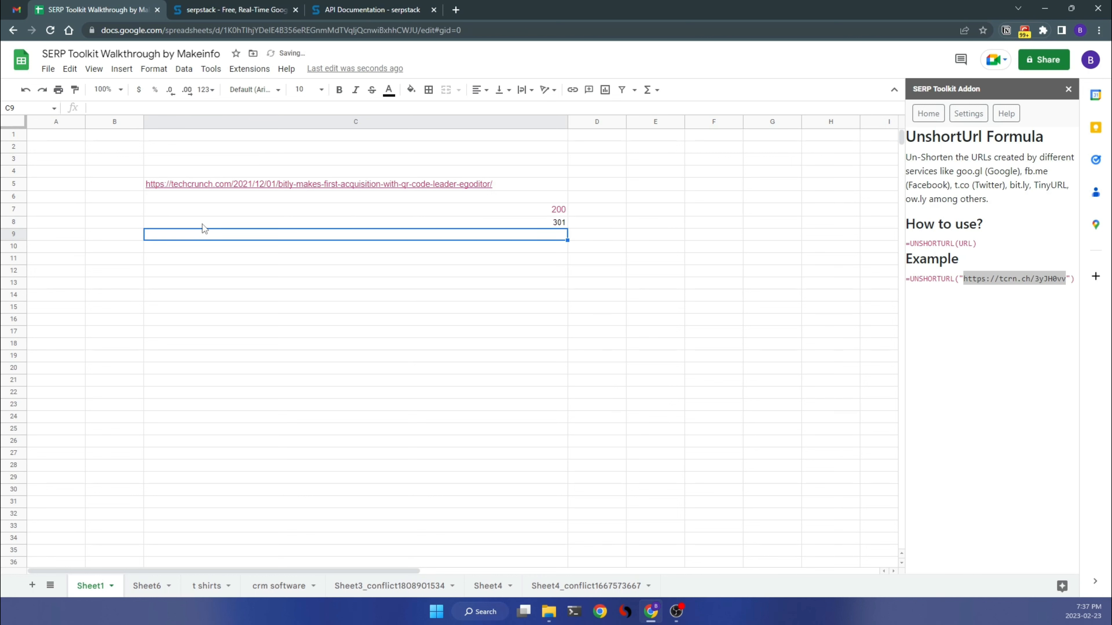
click(203, 224)
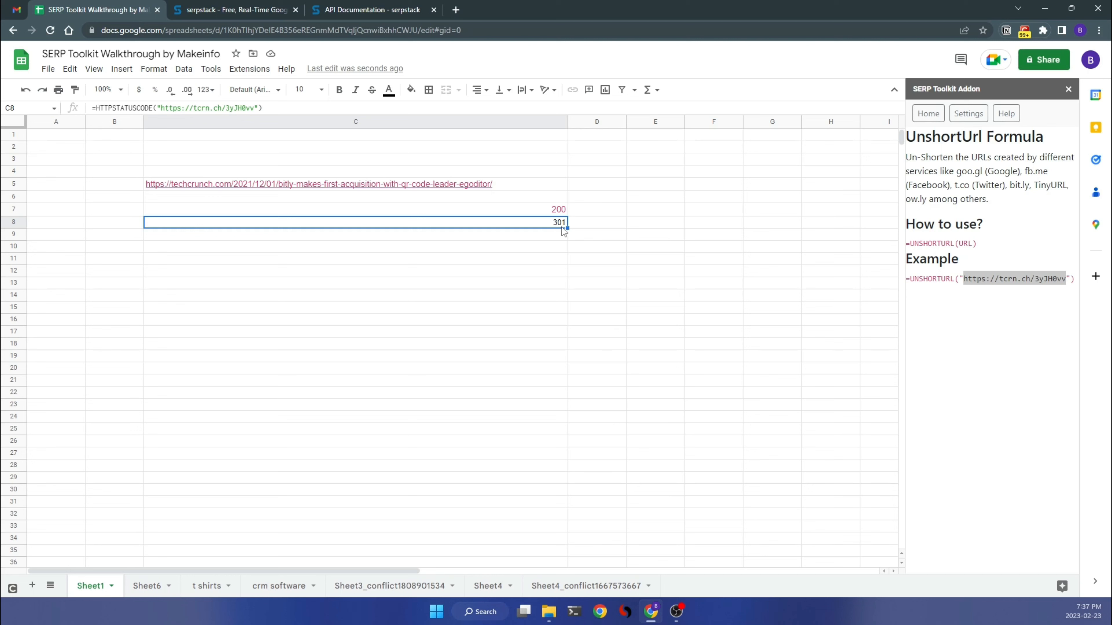
- Open the Reverse String formula's instructions from the add-on's home list
click(1012, 139)
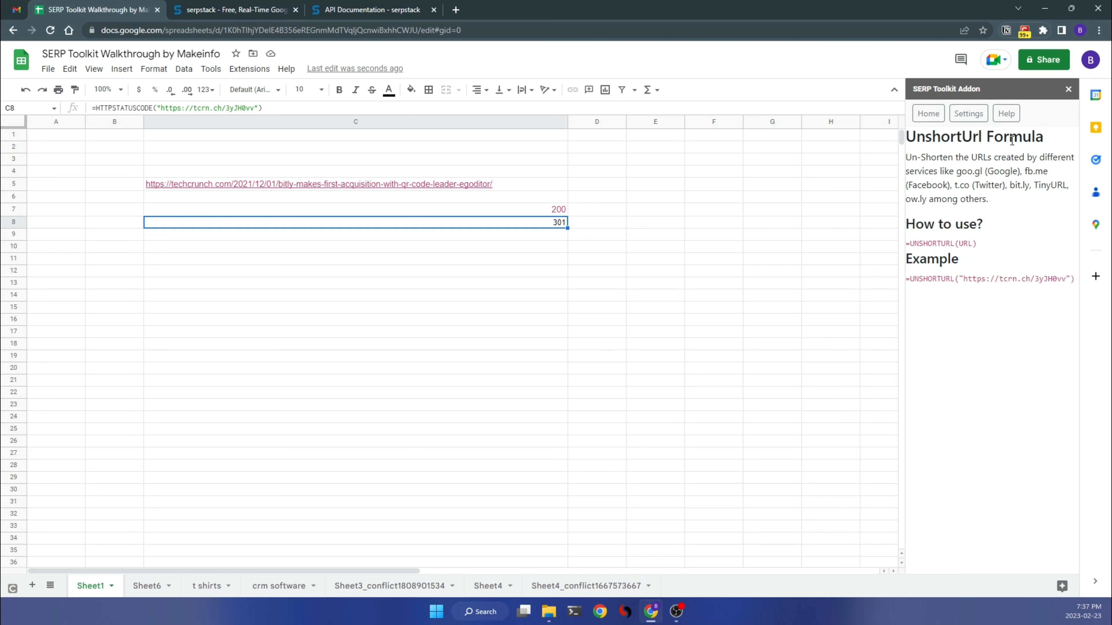
click(936, 118)
click(951, 355)
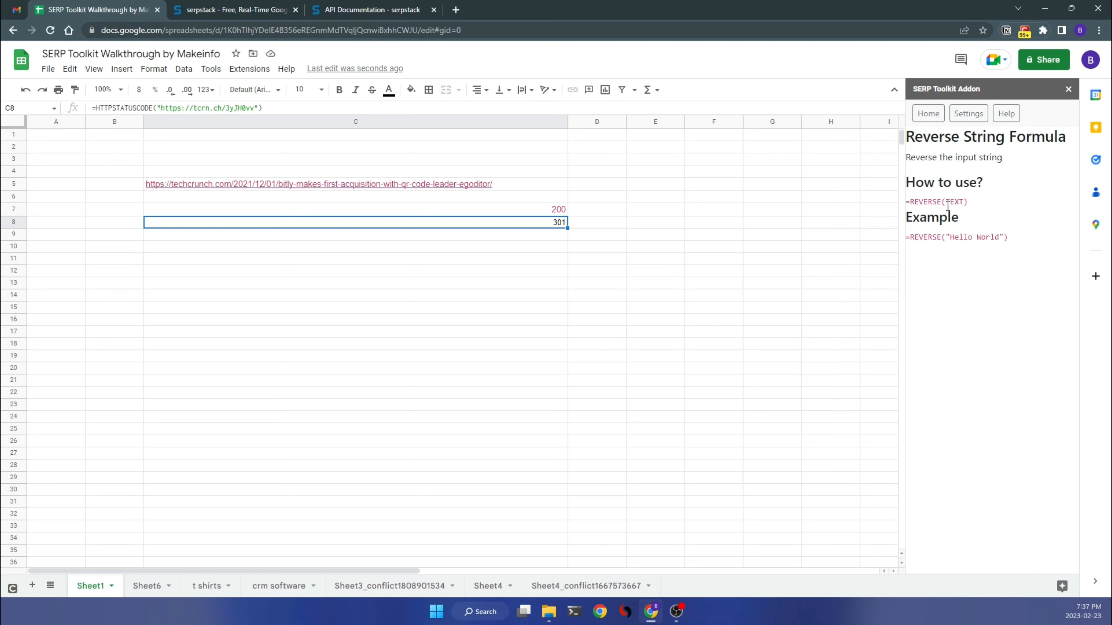
- Enter the formula =REVERSE(C5) in cell C10 and compare its output with the URL in C5
click(208, 250)
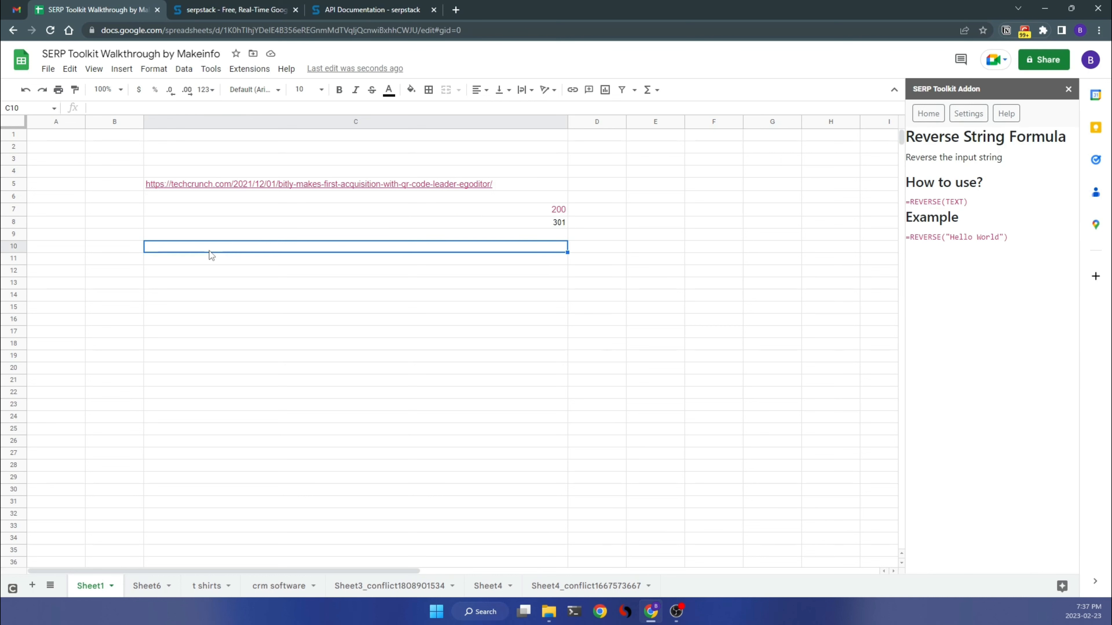
text(=)
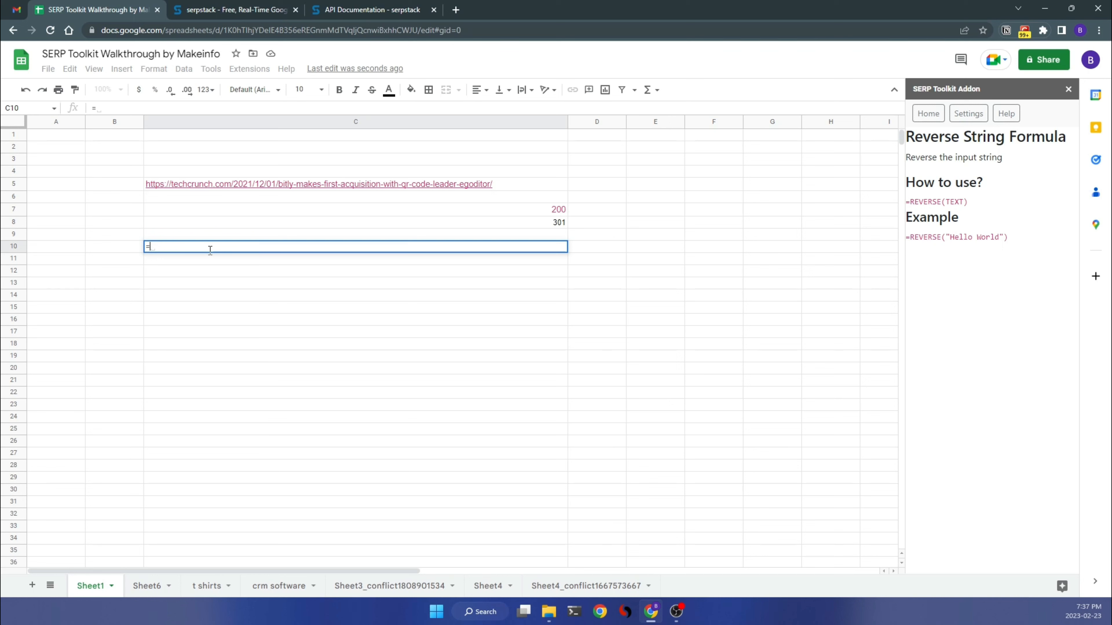
text(rever)
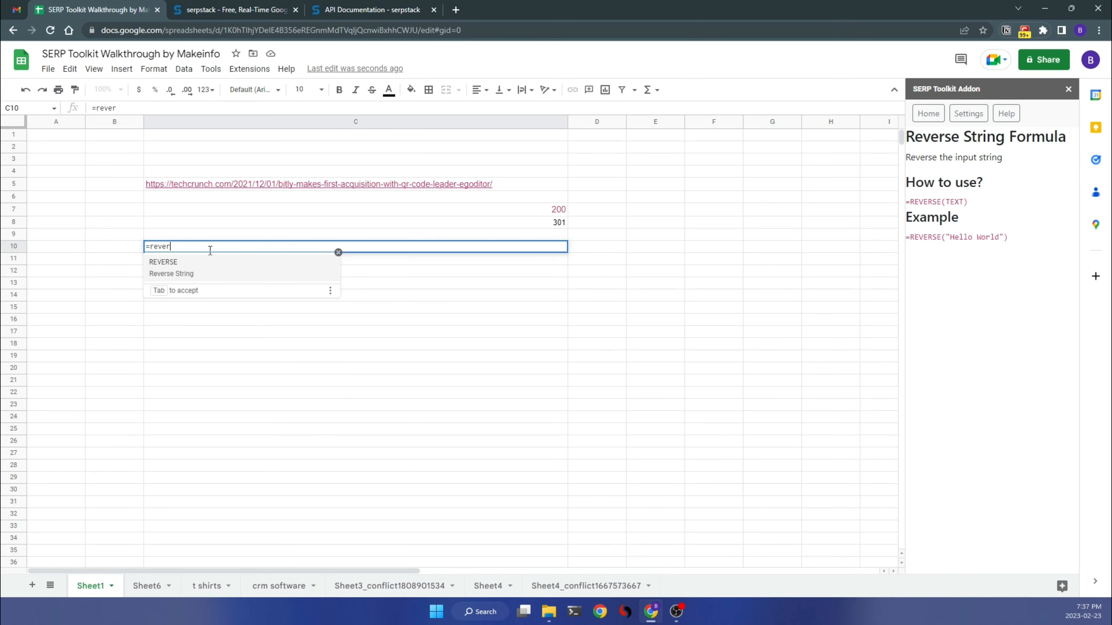
key(Tab)
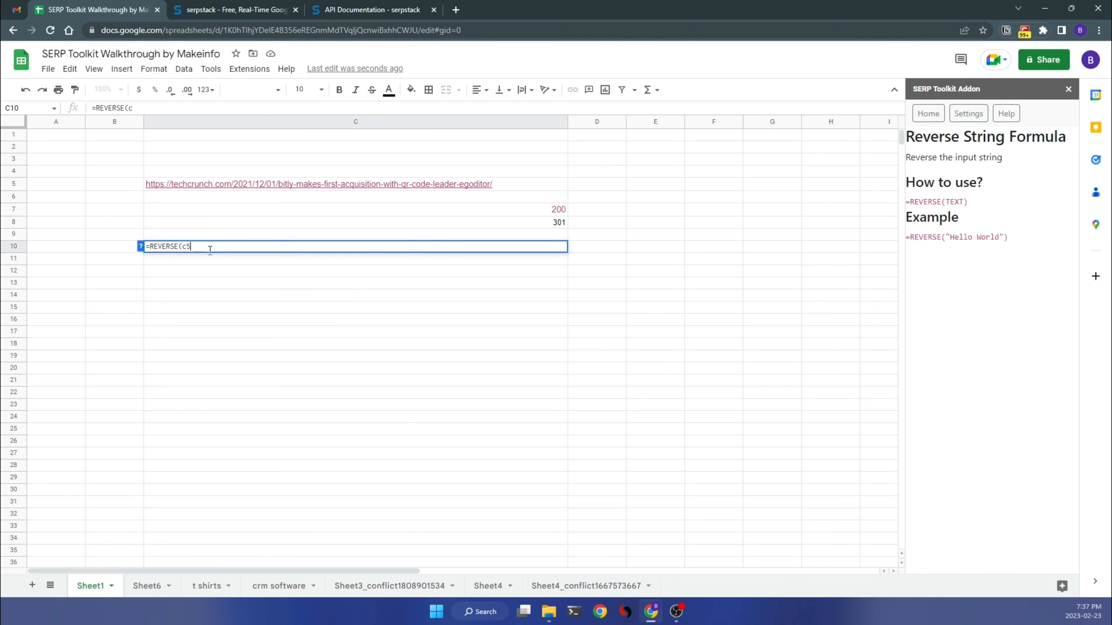
text(c5)
key(Return)
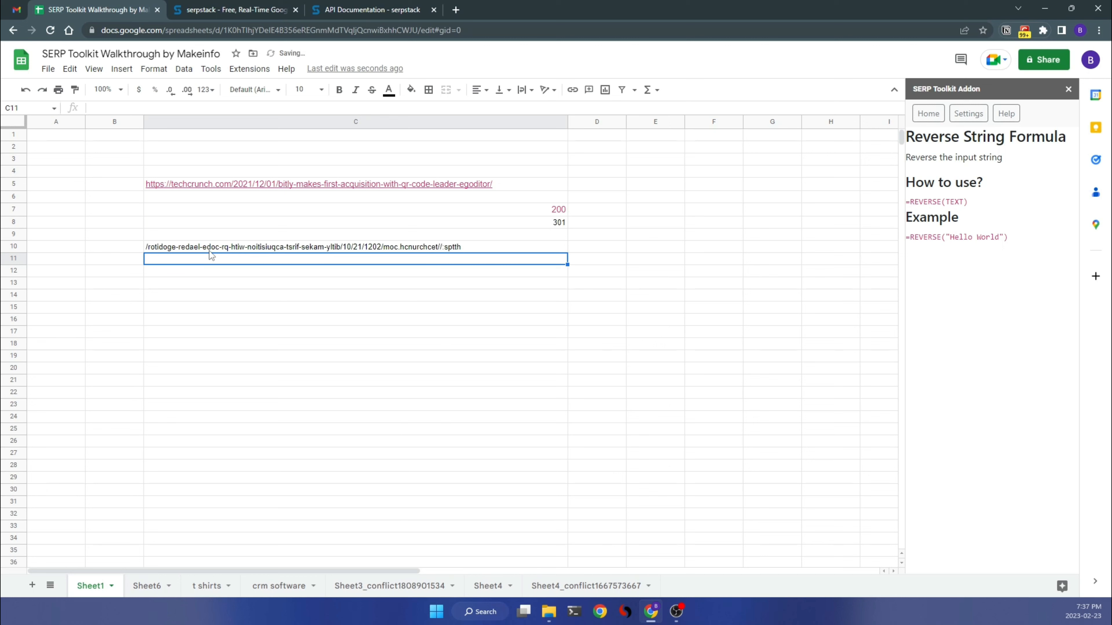
click(498, 190)
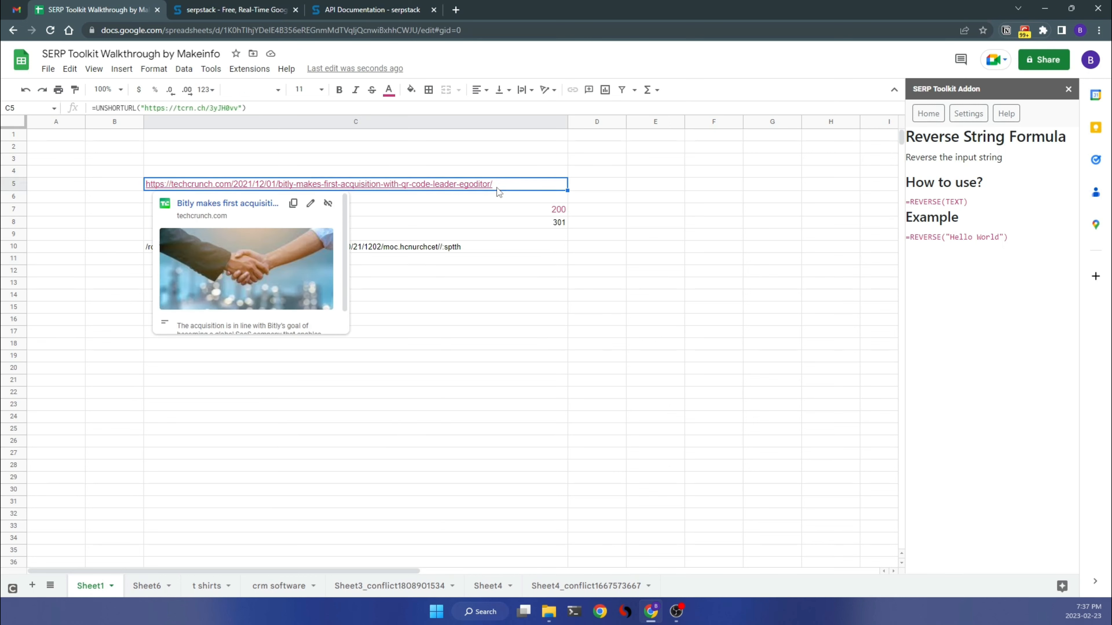
click(494, 284)
click(477, 259)
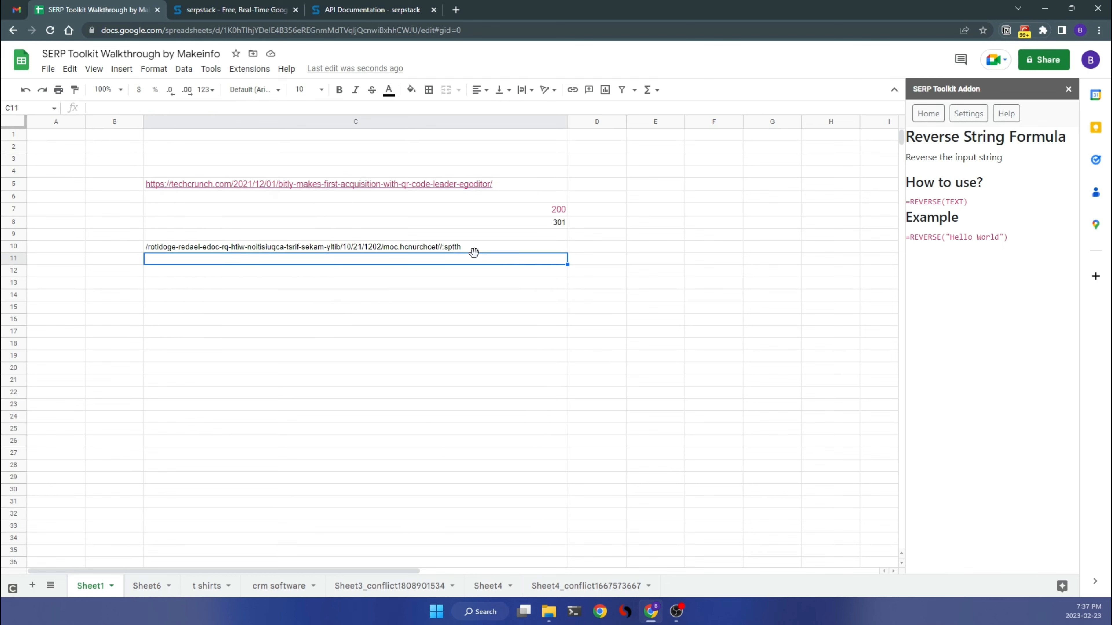
click(487, 248)
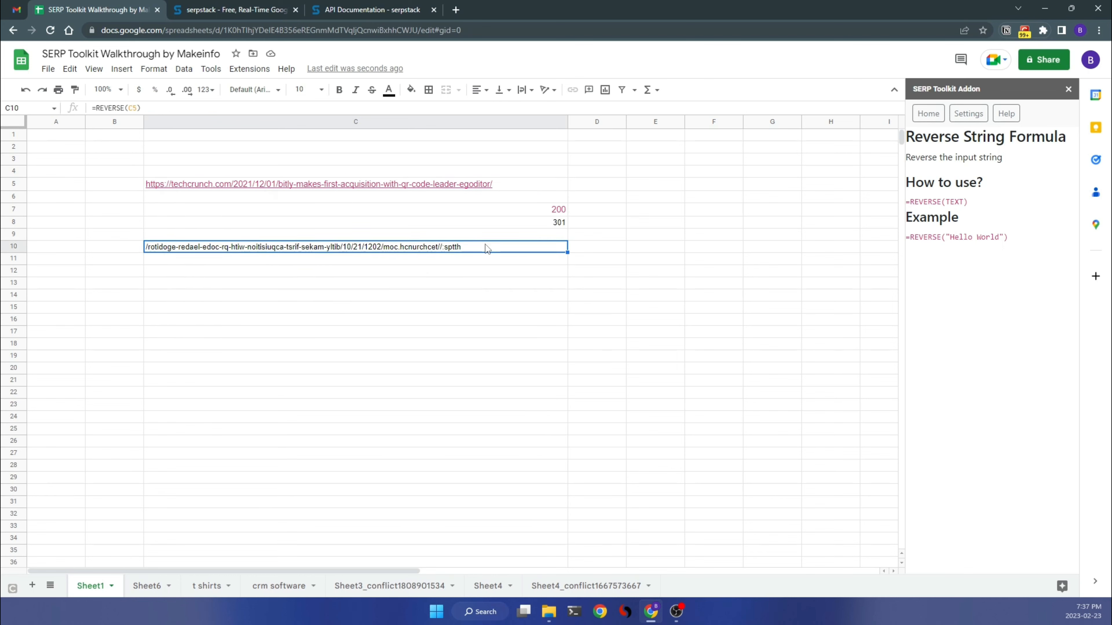